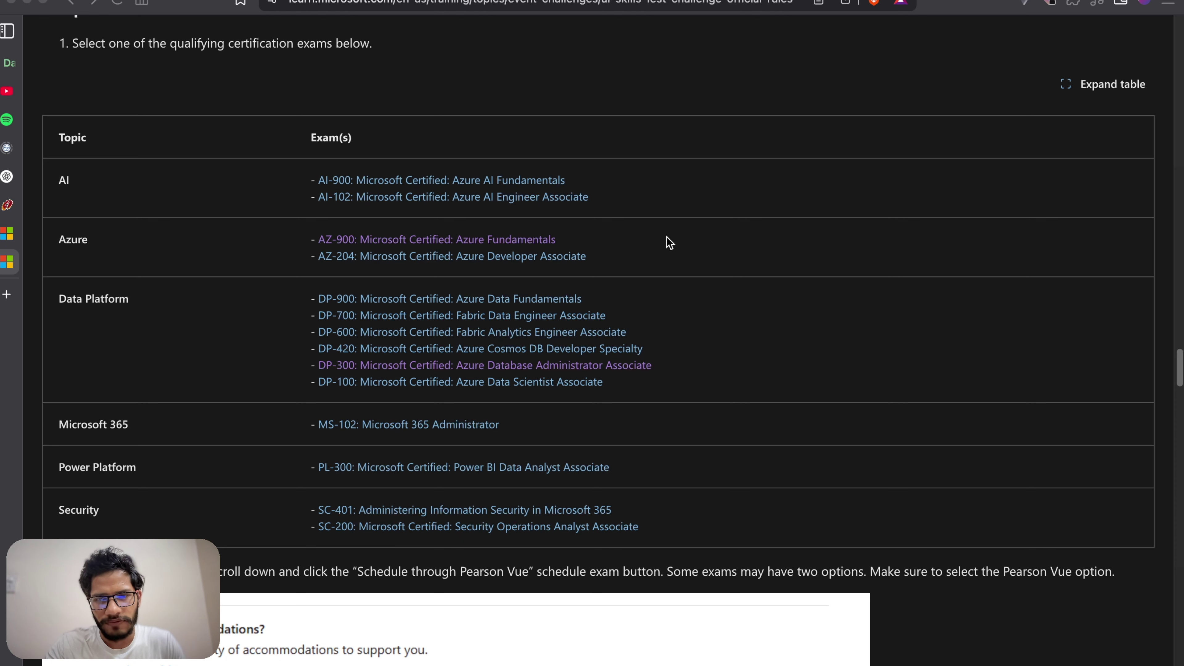
Step: Review the qualifying certification exams table and the Schedule through Pearson Vue section of the official rules
scroll(670, 242, "down", 1)
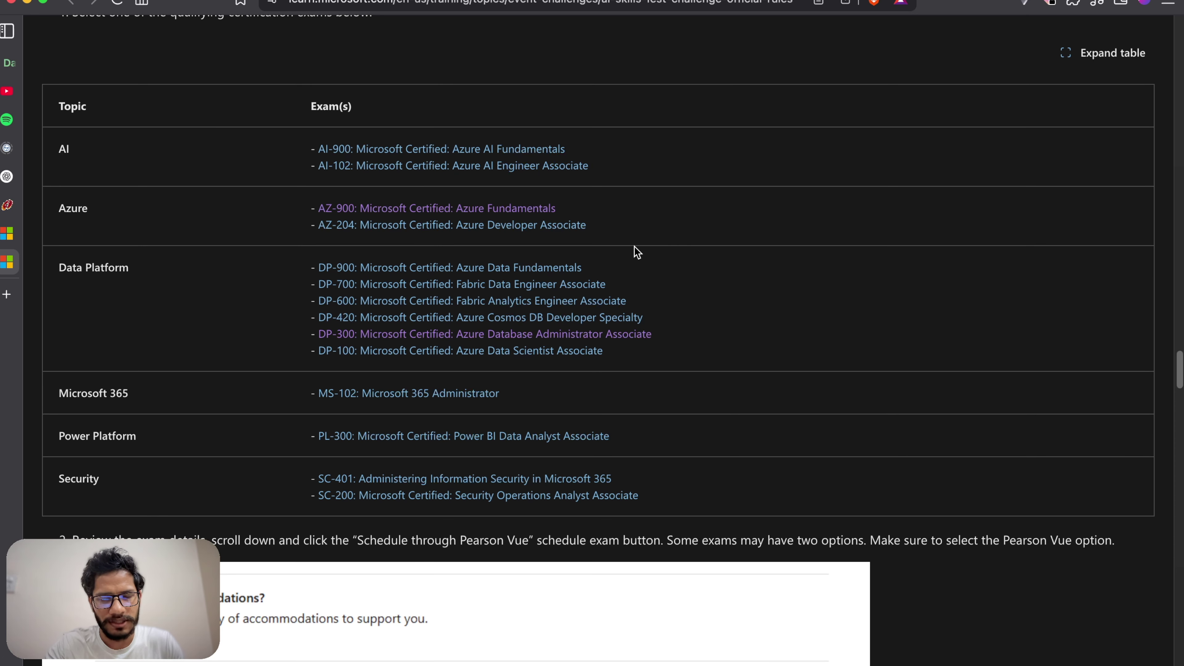
left_click_drag(693, 494, 388, 208)
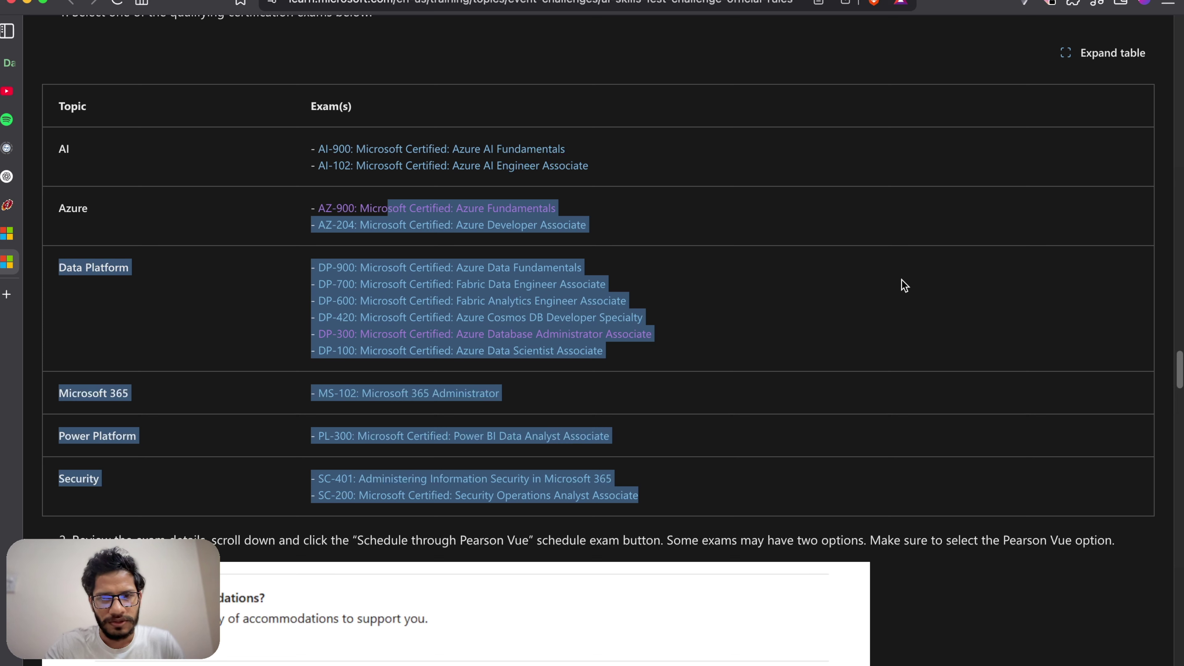
left_click(799, 253)
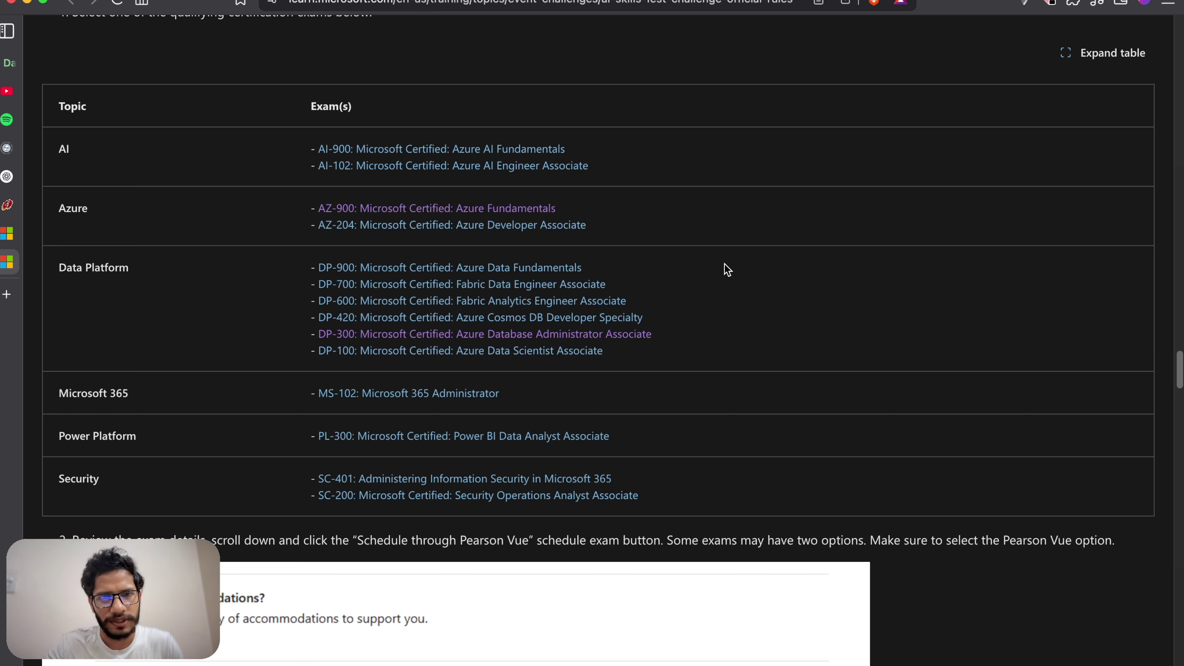
scroll(724, 264, "down", 10)
scroll(725, 270, "up", 10)
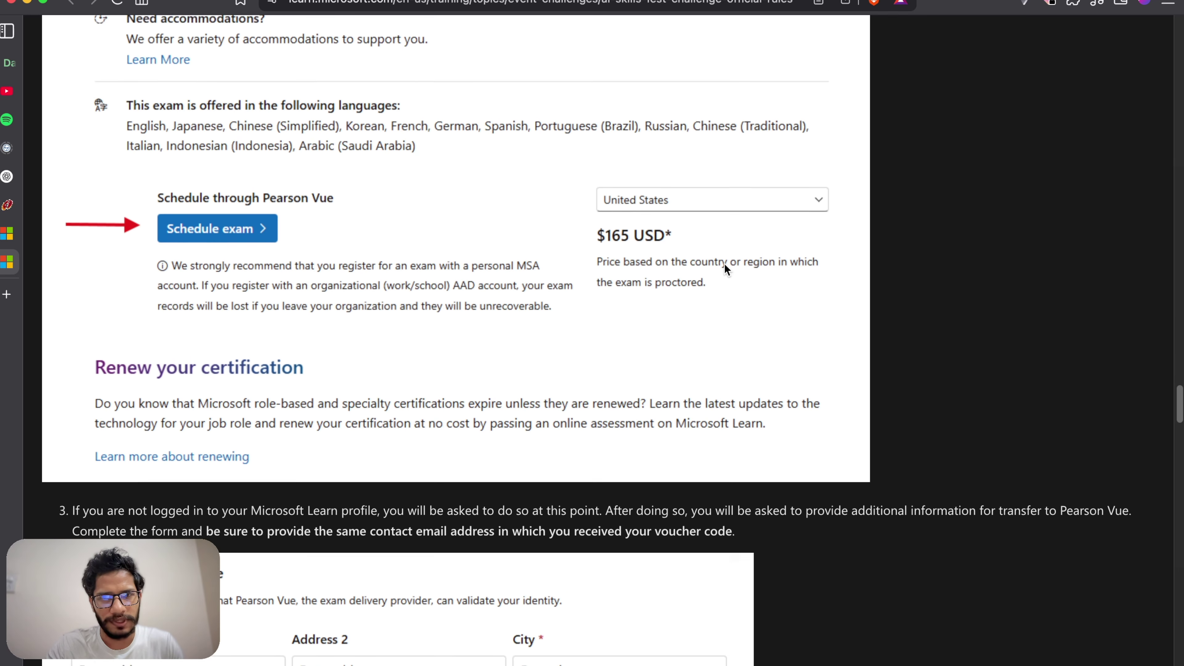
scroll(693, 261, "up", 8)
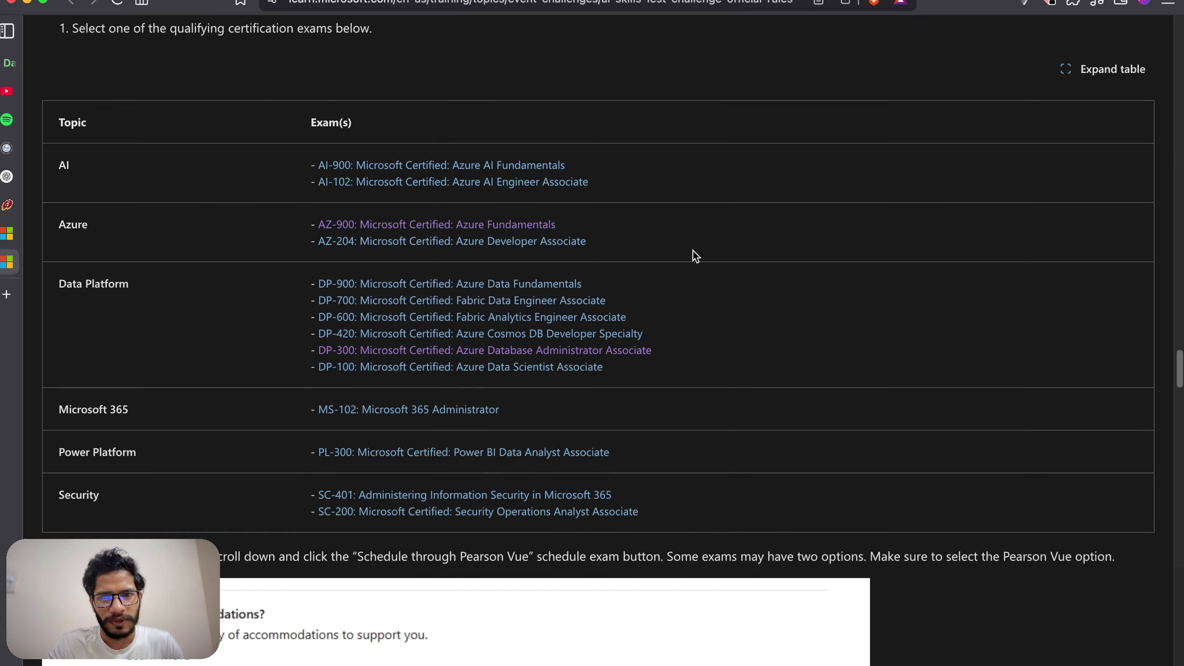
scroll(695, 271, "up", 5)
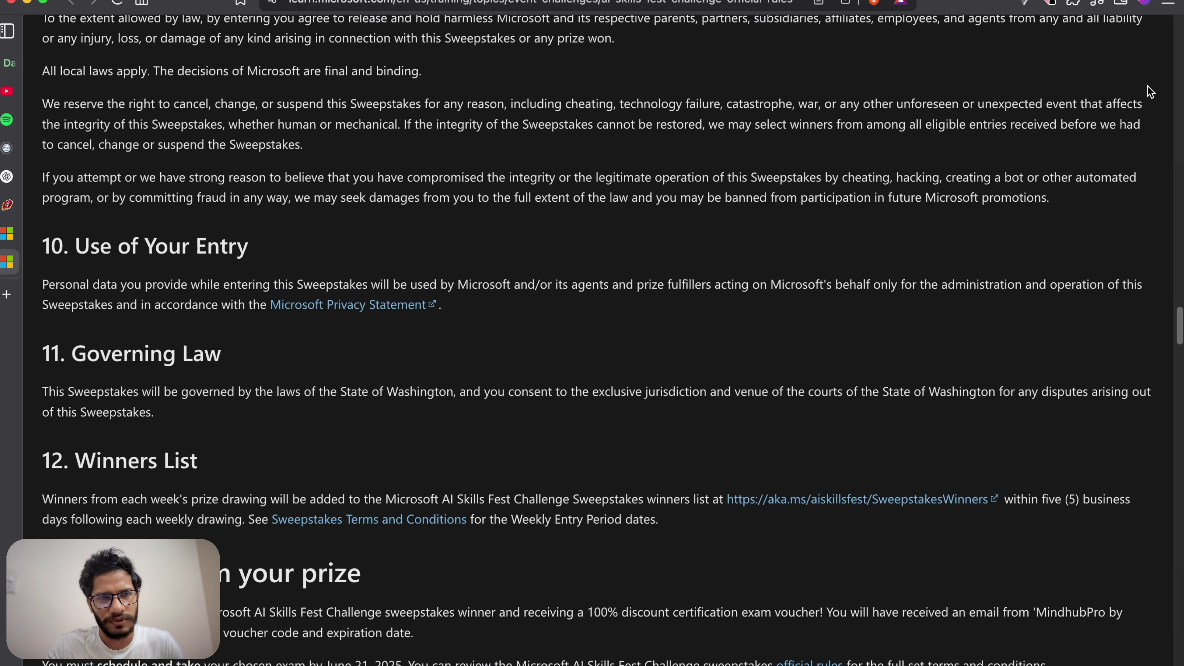
Step: In a new private Brave window, search 'microsoft ai skill fets' and open the AI Skills Fest | Home result
left_click(1172, 3)
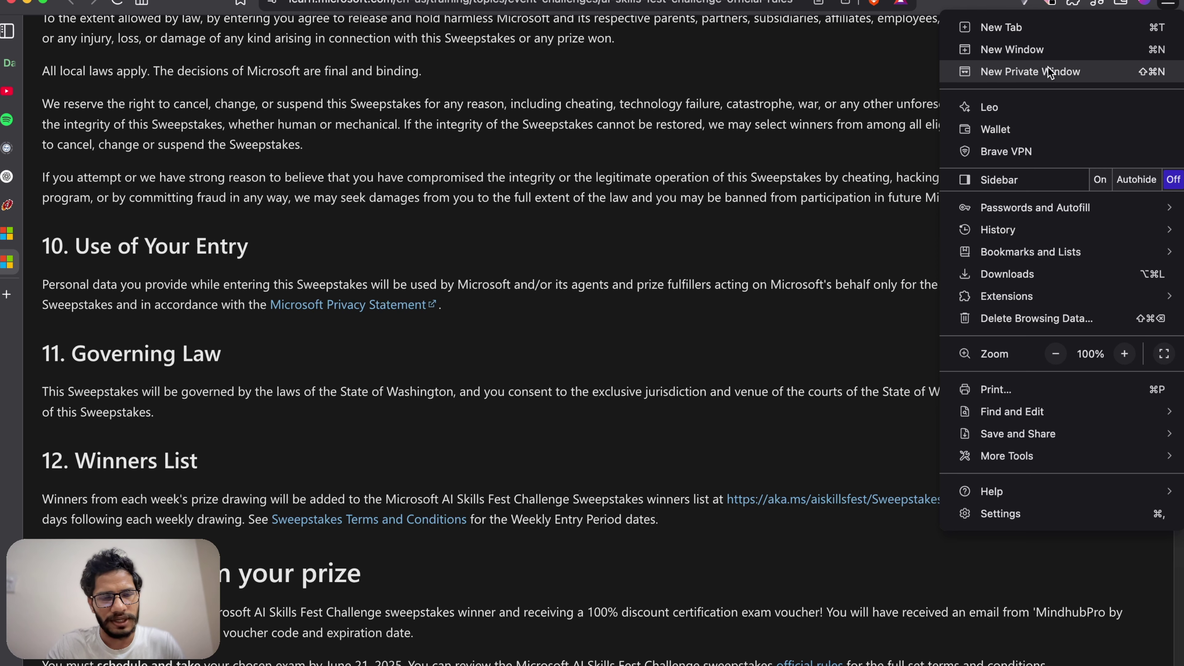
left_click(1030, 73)
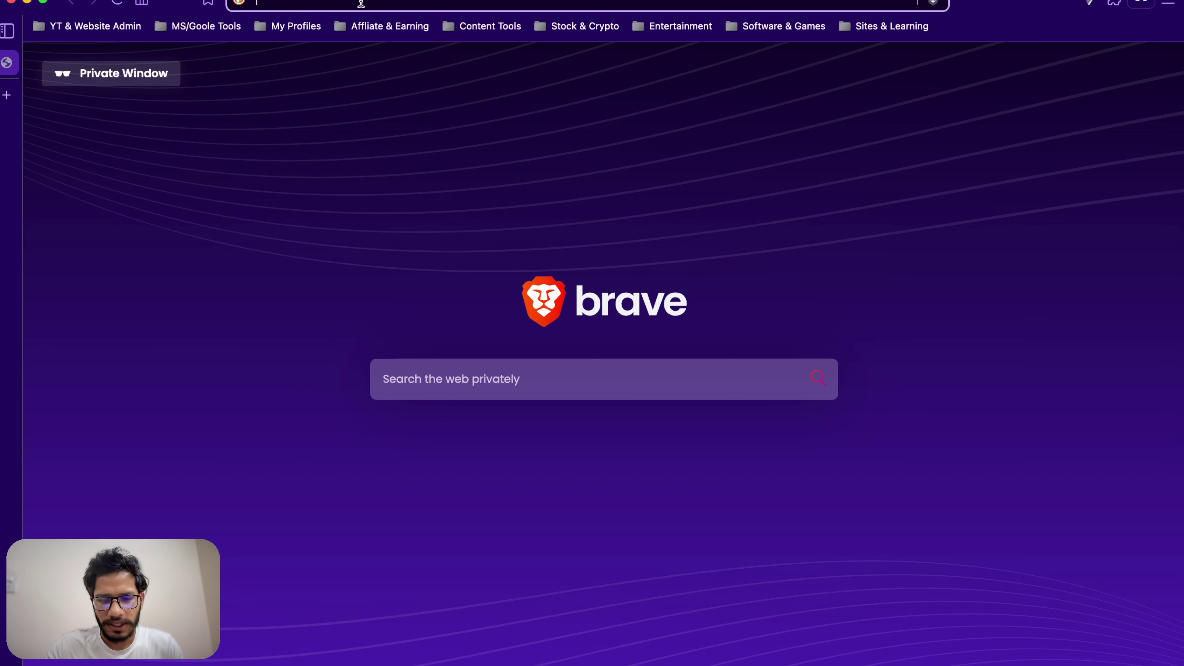
type("ai")
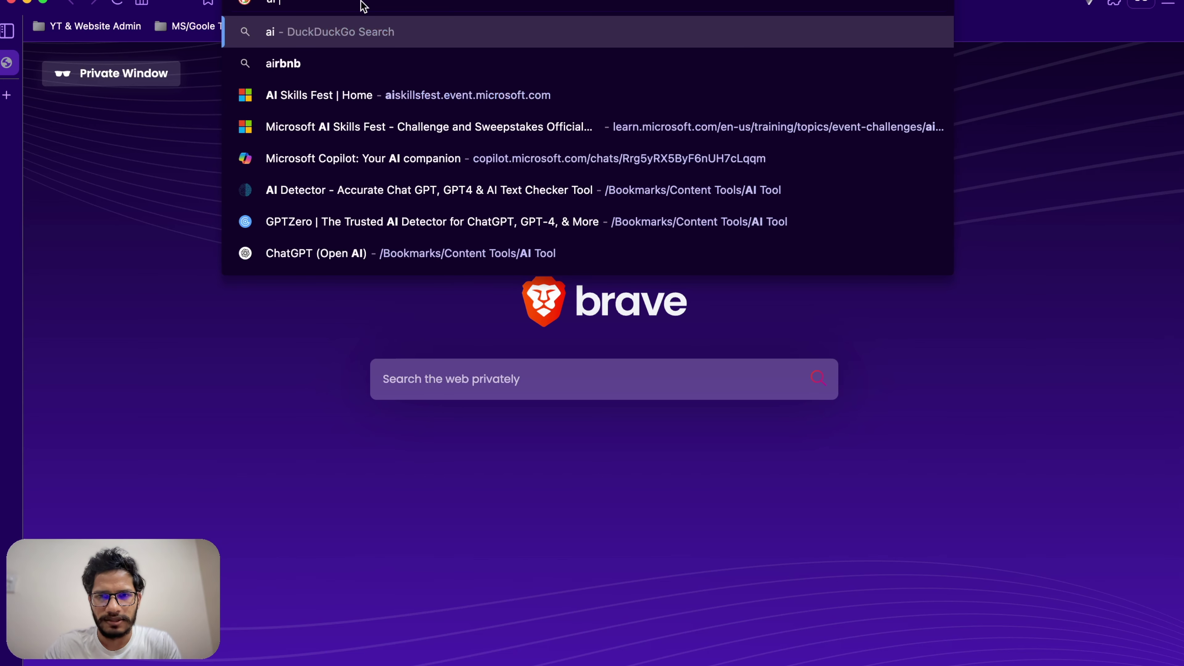
key("BackSpace")
key("BackSpace")
type("microsoft ")
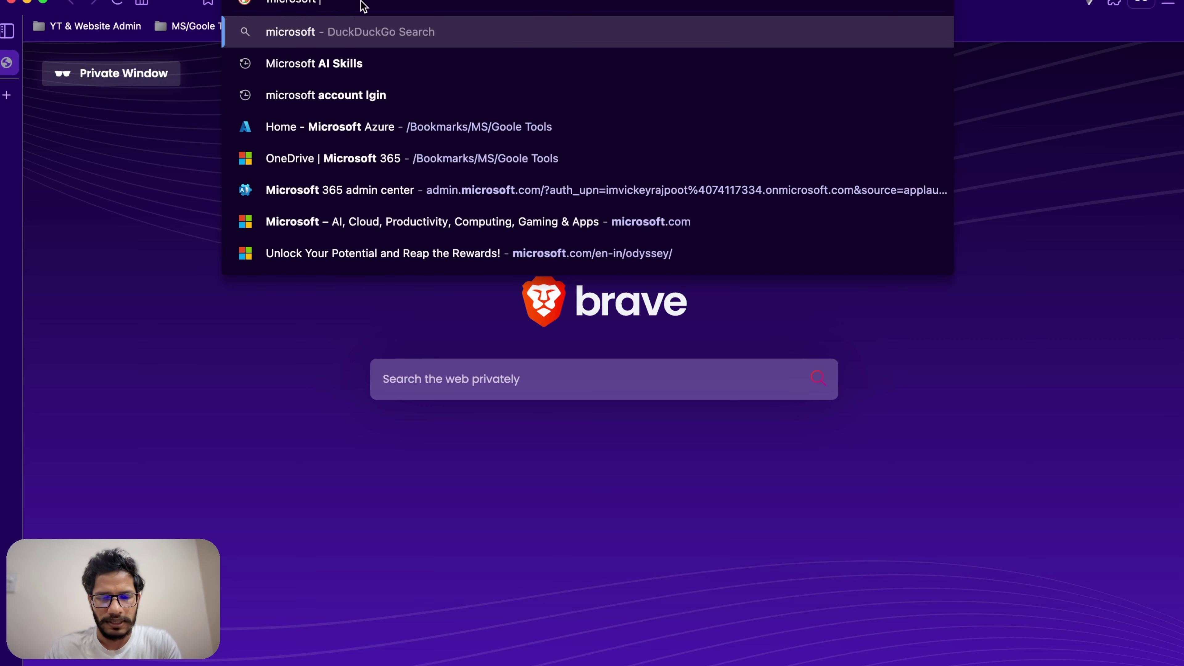
type("ai skill fets")
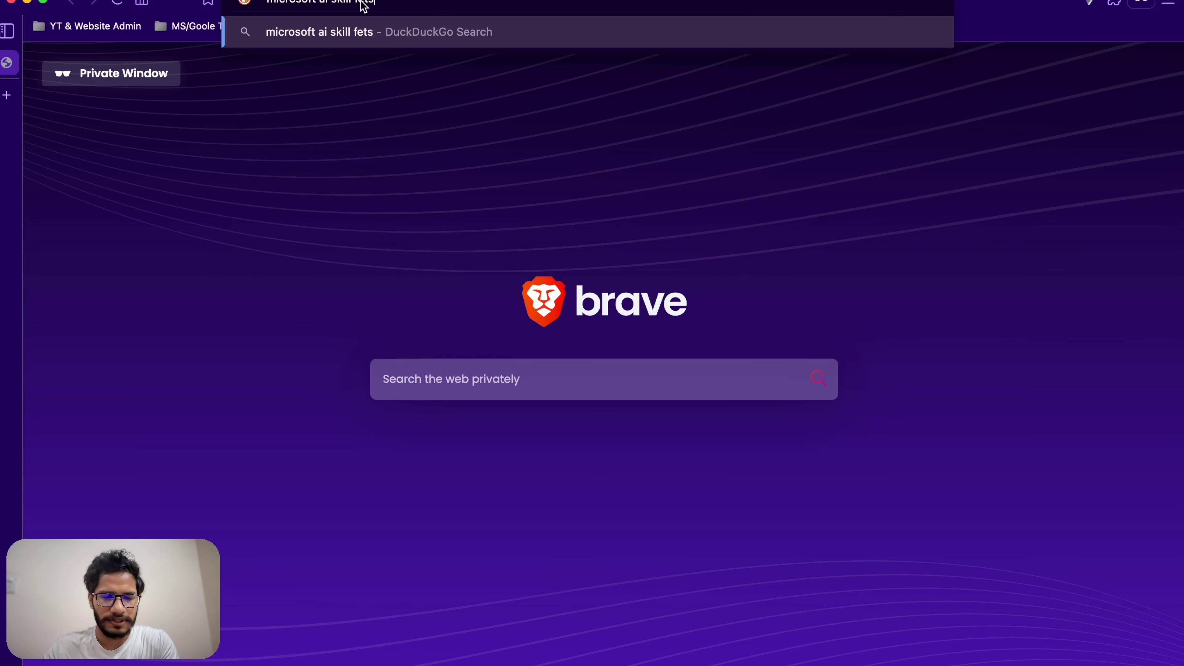
key("Return")
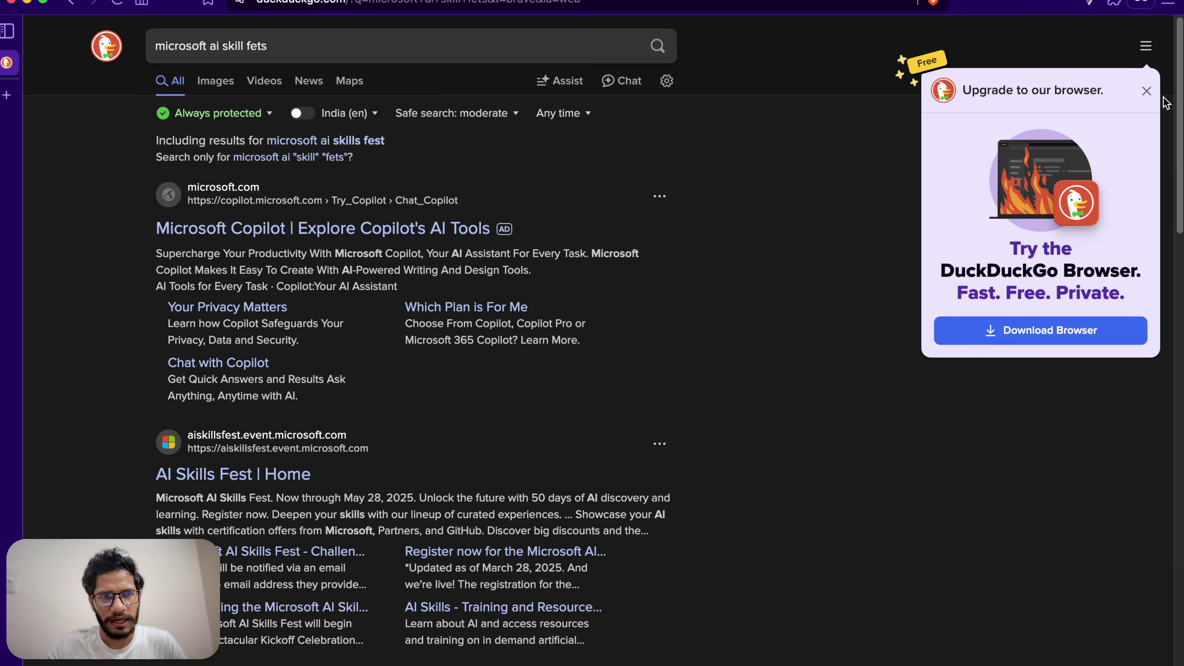
left_click(1146, 92)
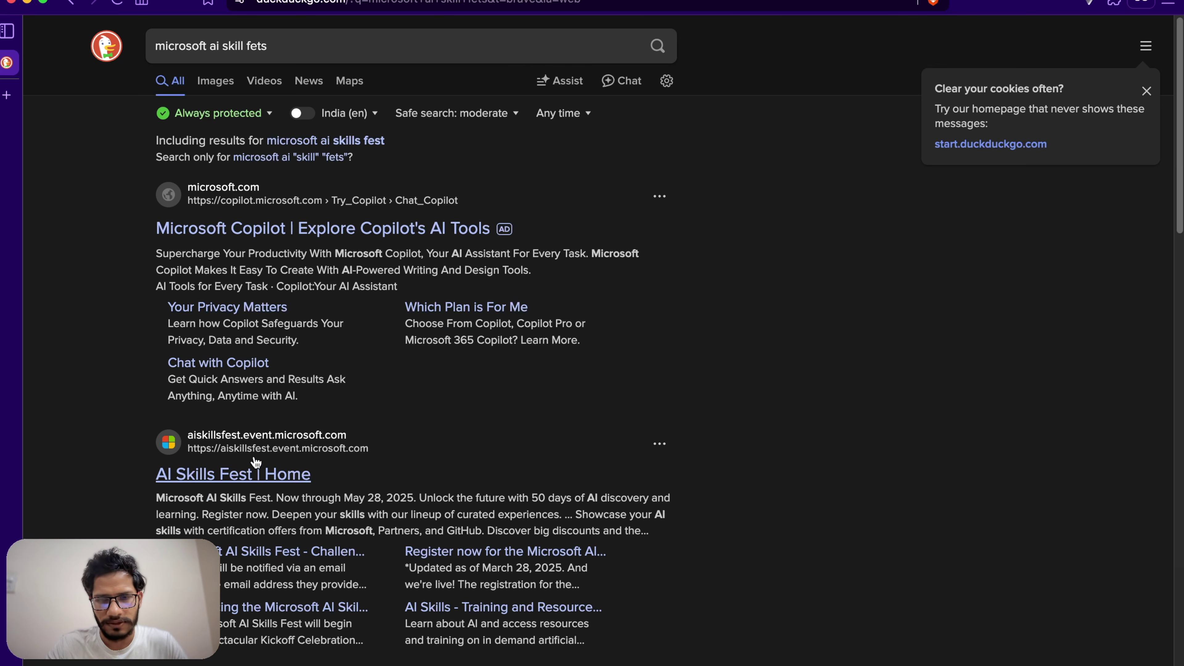
left_click(203, 475)
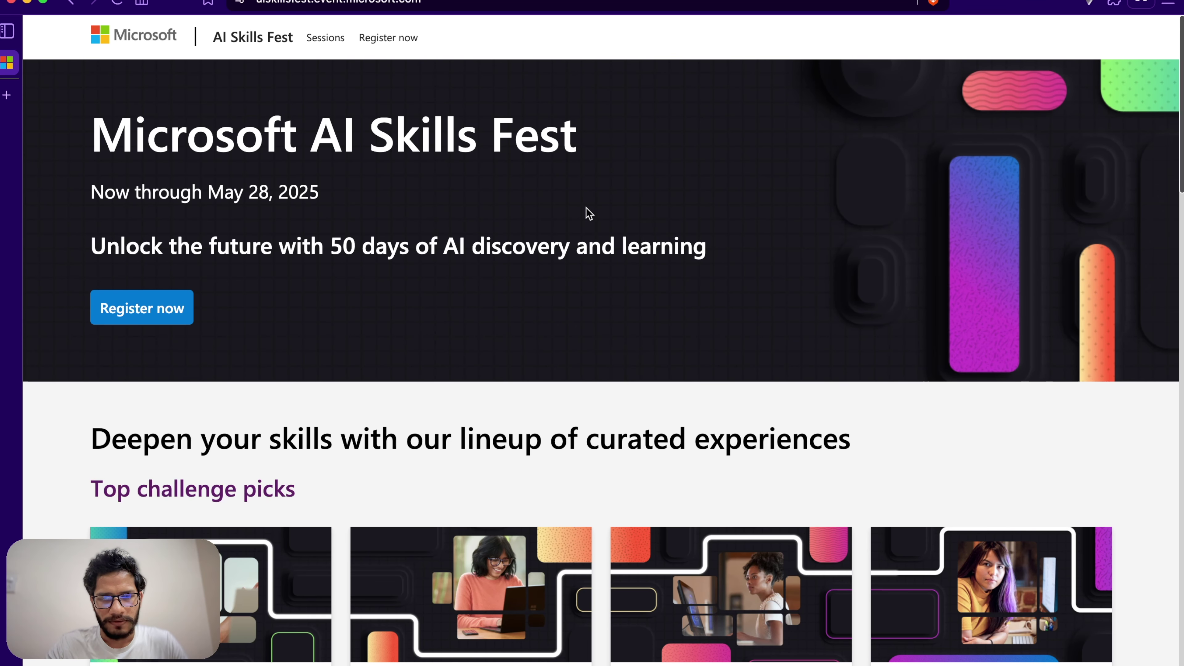
Step: Choose Explore offers under 'Take advantage of certification discounts' on the AI Skills Fest home page
scroll(582, 217, "down", 5)
scroll(587, 216, "down", 20)
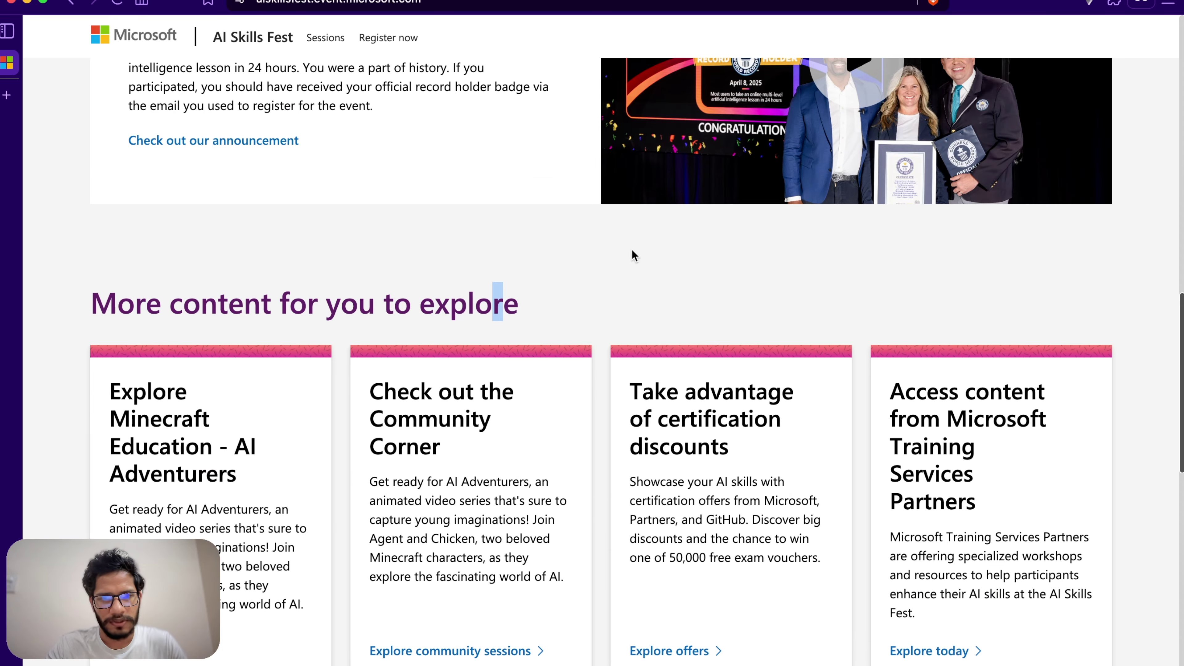
scroll(715, 135, "up", 5)
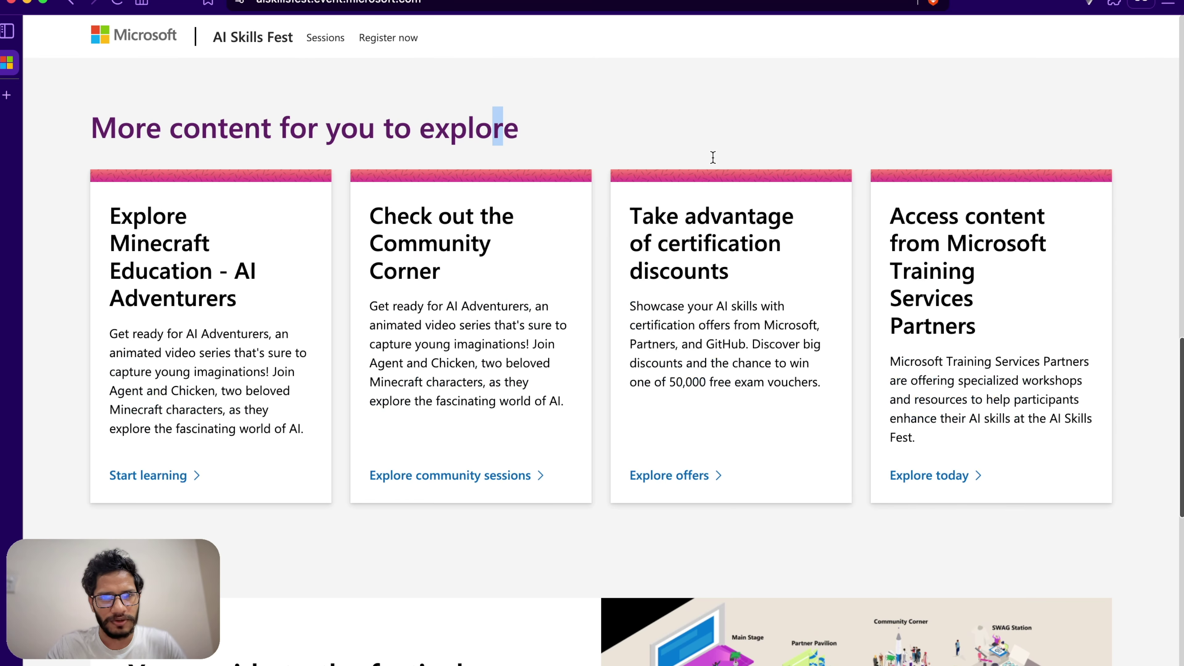
triple_click(729, 250)
left_click(787, 283)
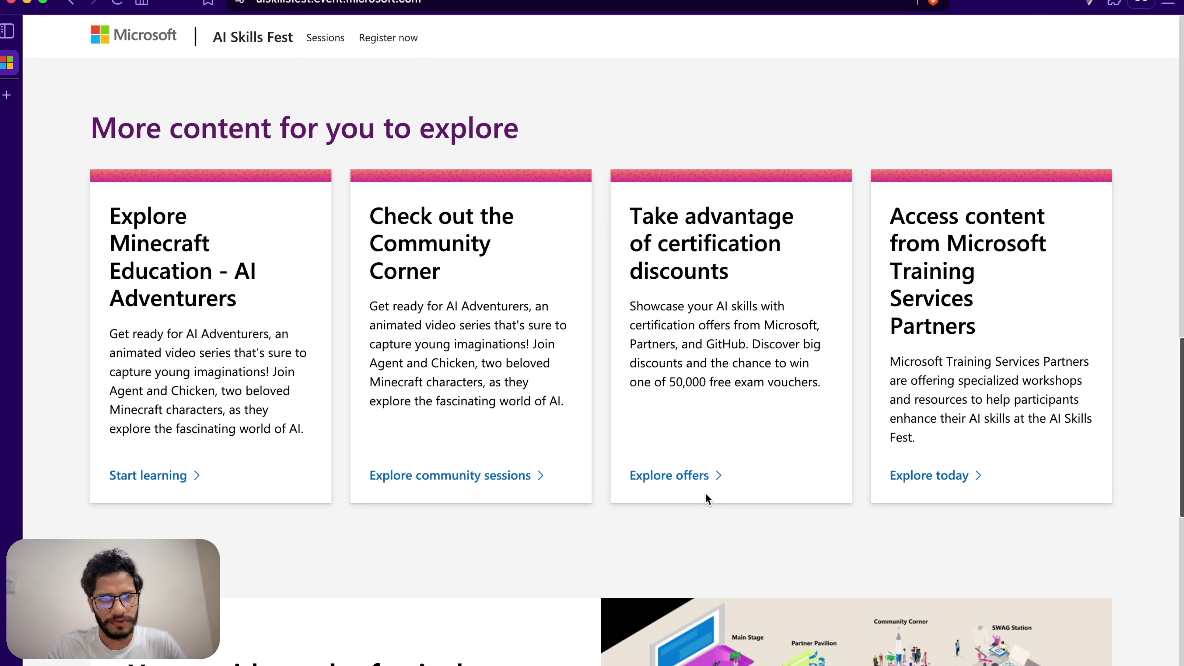
left_click(704, 480)
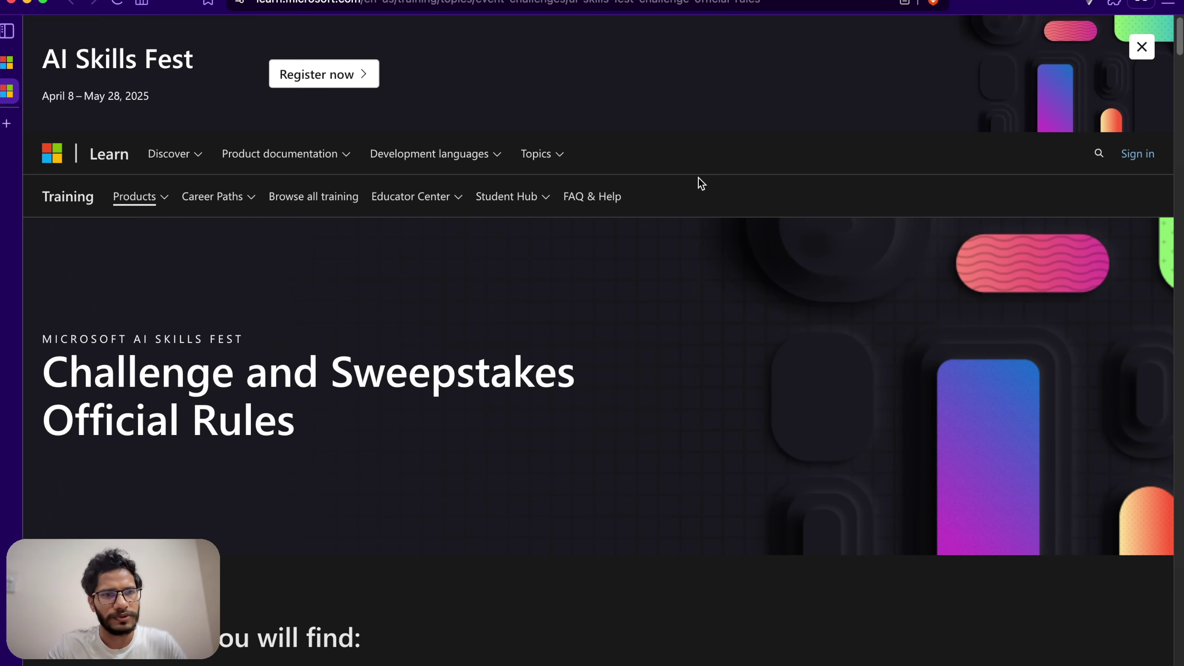
Step: Scroll through the challenge FAQ and Terms and Conditions, then back to the top of the page
scroll(591, 260, "down", 20)
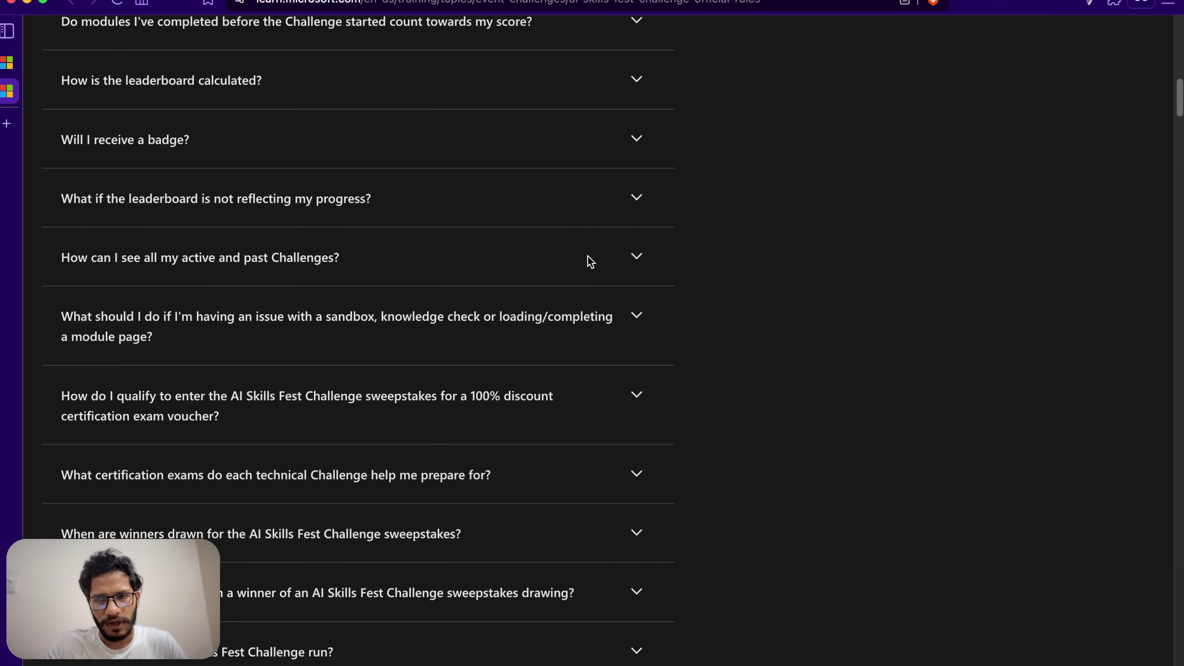
scroll(591, 260, "down", 10)
scroll(591, 261, "up", 15)
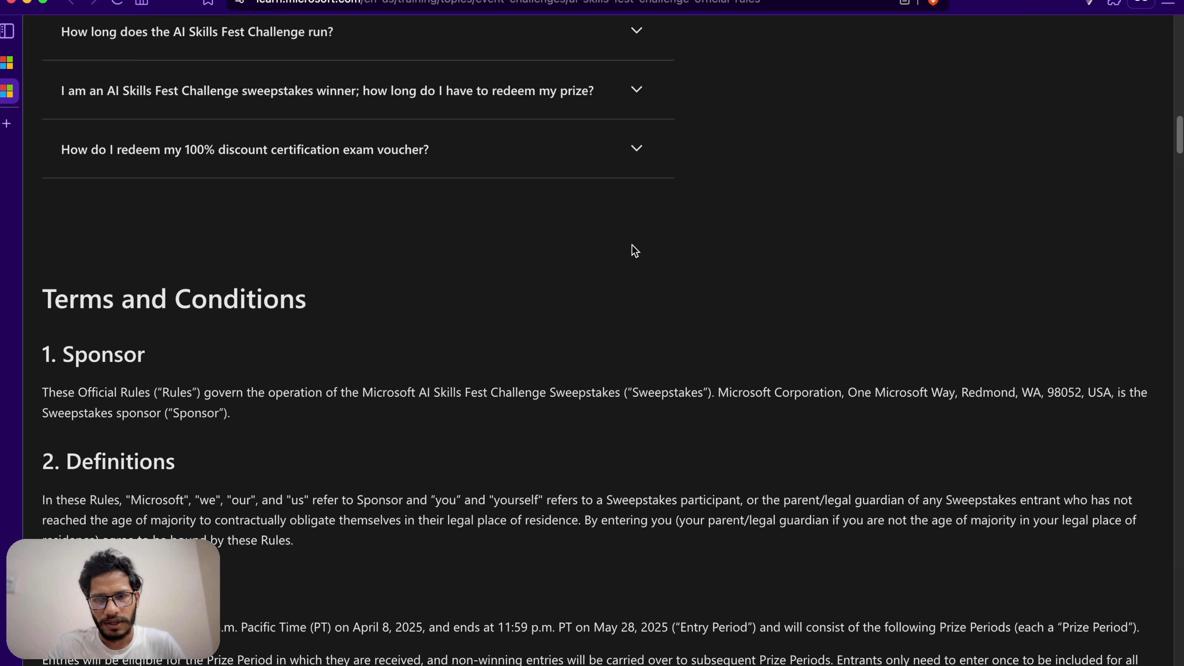
scroll(635, 254, "up", 20)
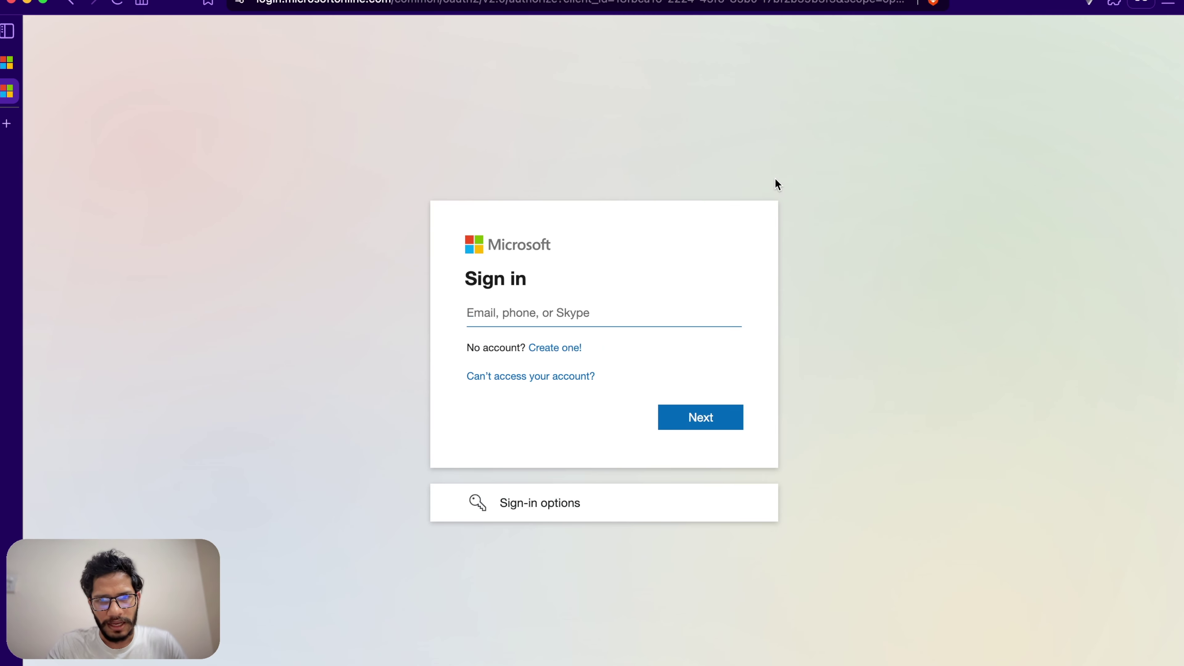
Step: Choose 'Create one!', paste the new account's e-mail address and continue
left_click(577, 346)
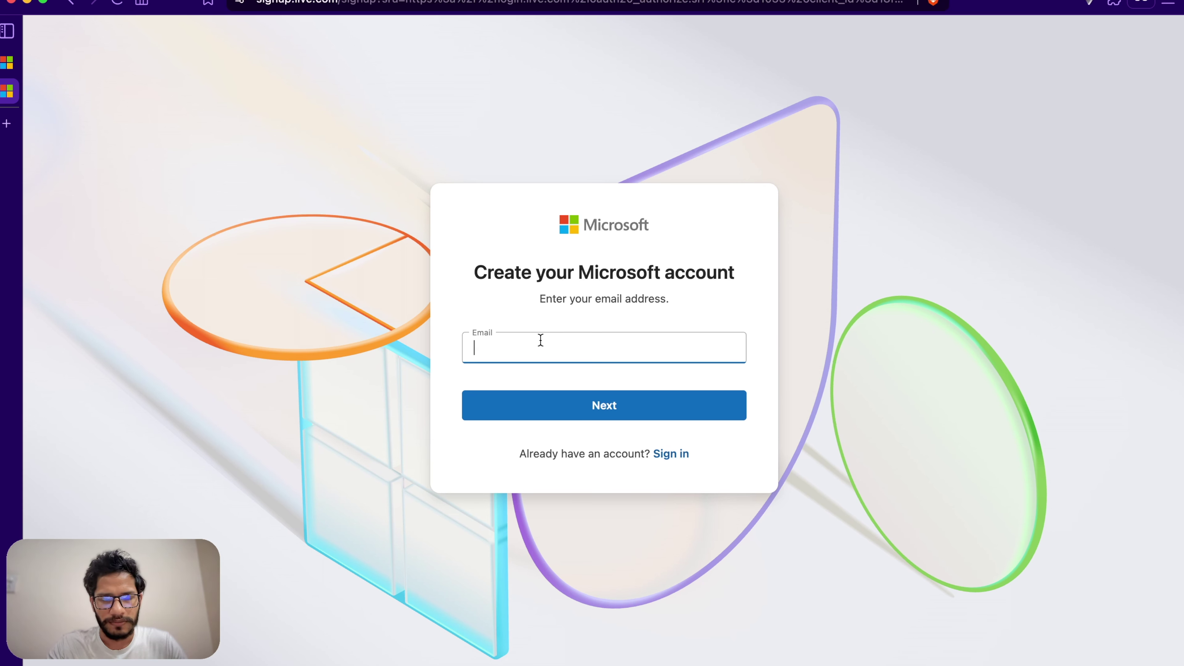
key("super+v")
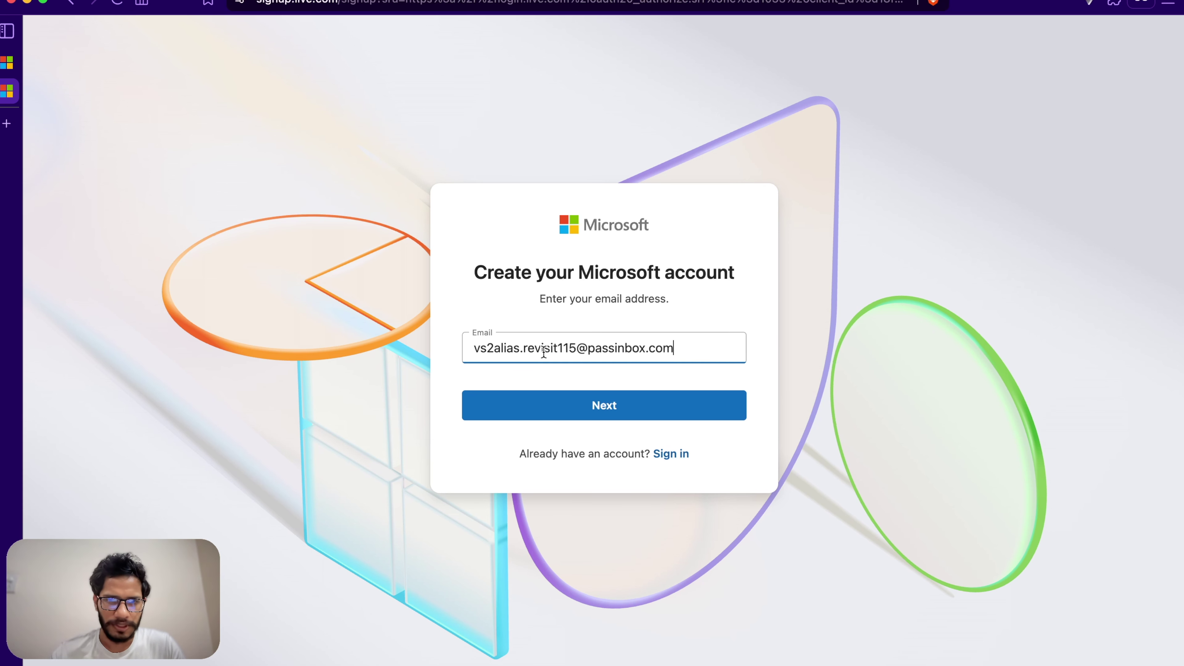
left_click(596, 404)
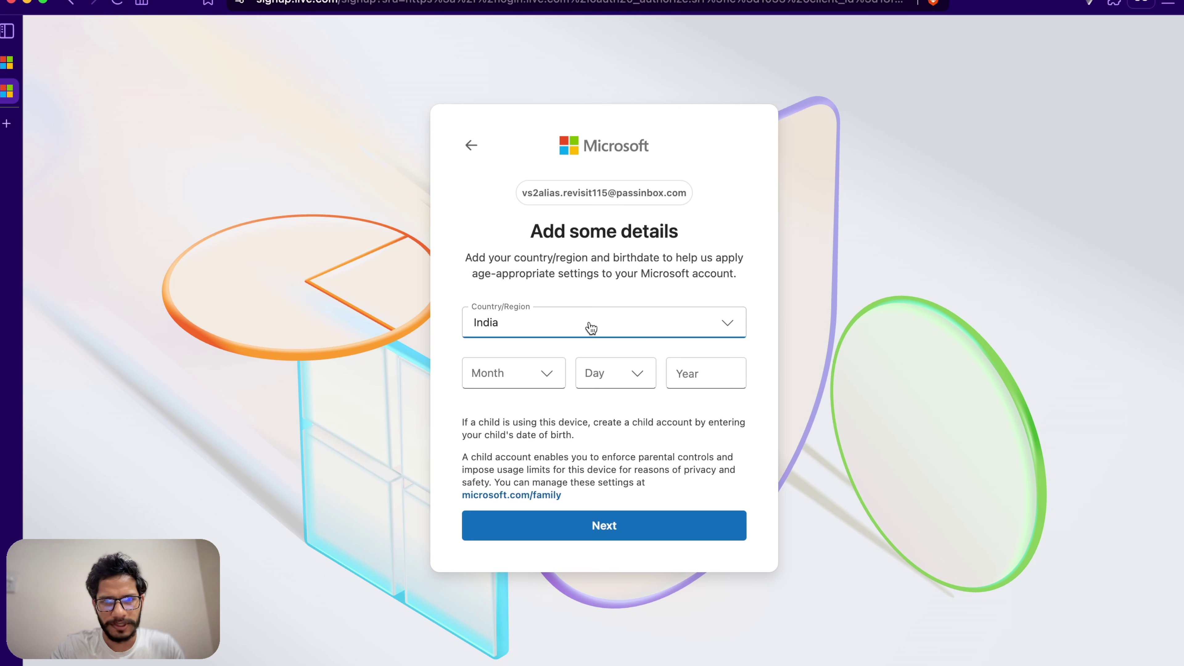
Step: Enter the birth date as April 3, 1995 and submit the country and birthdate details
left_click(507, 380)
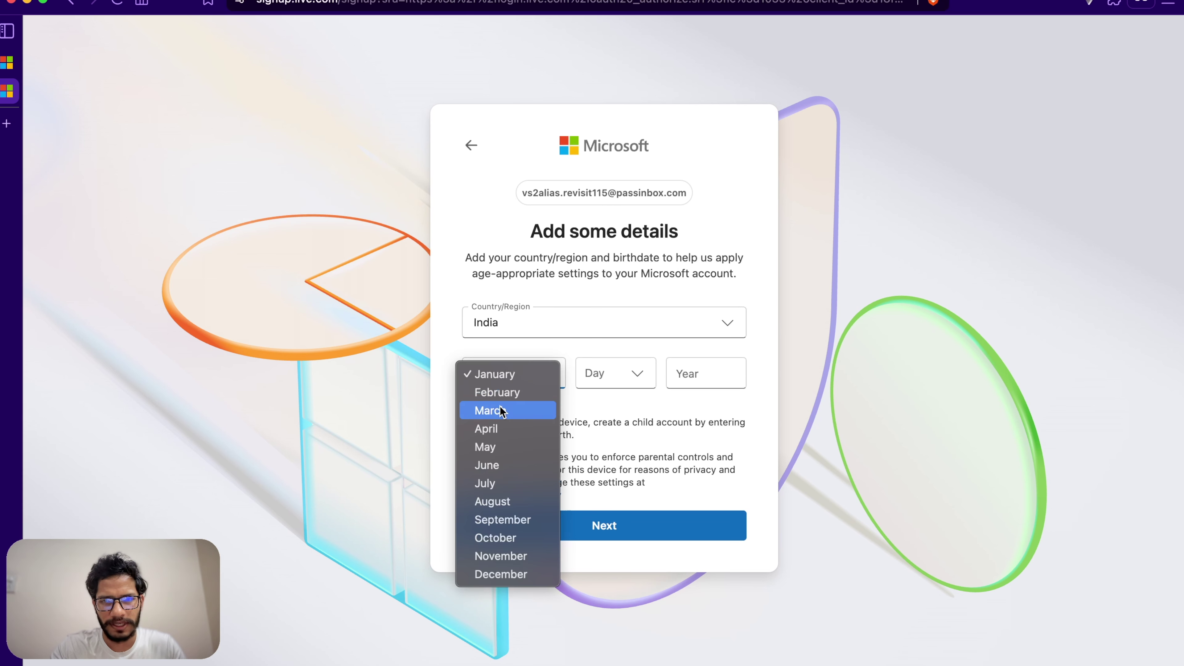
left_click(493, 428)
left_click(606, 373)
left_click(605, 410)
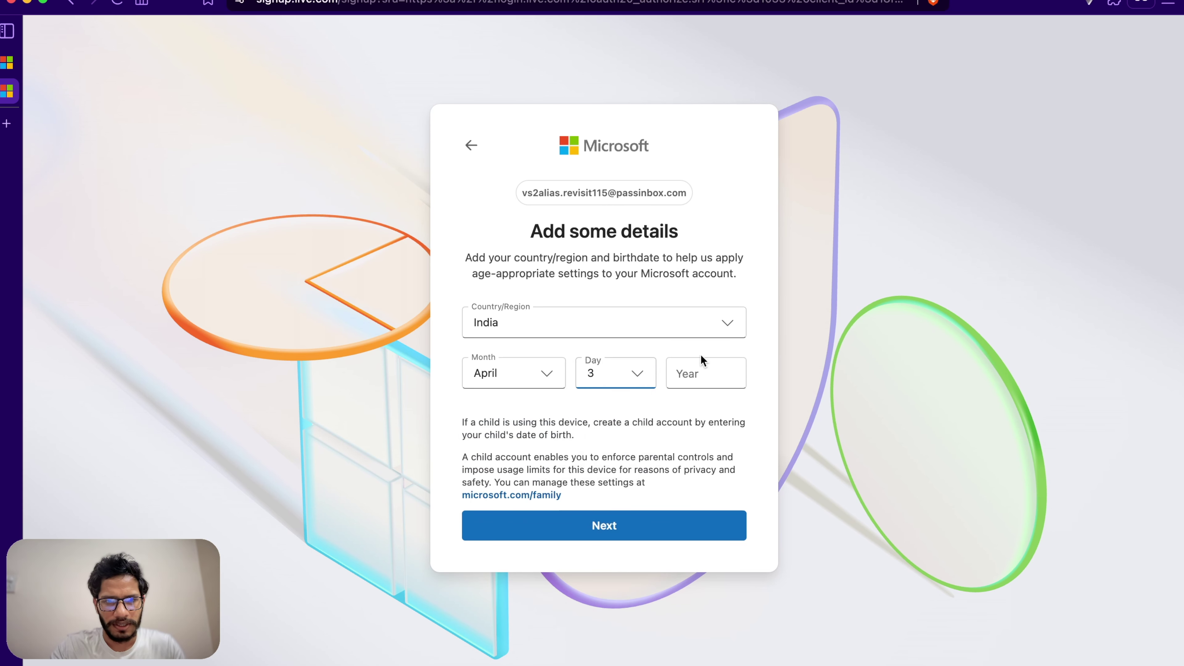
left_click(701, 365)
type("1992")
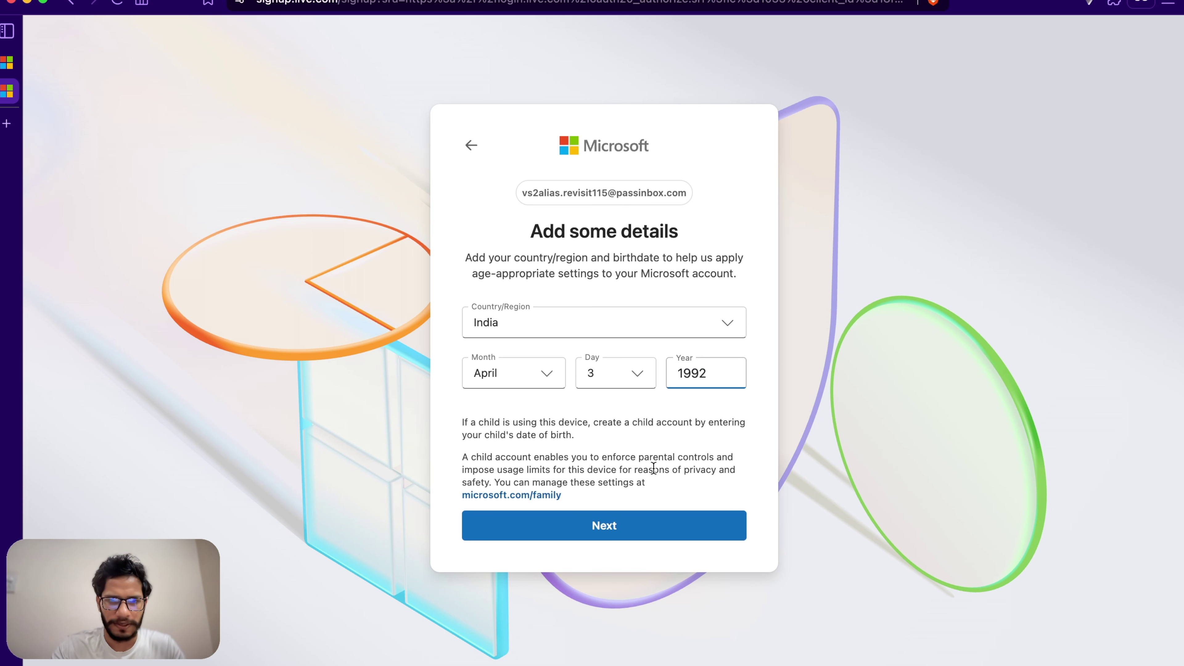
key("BackSpace")
type("5")
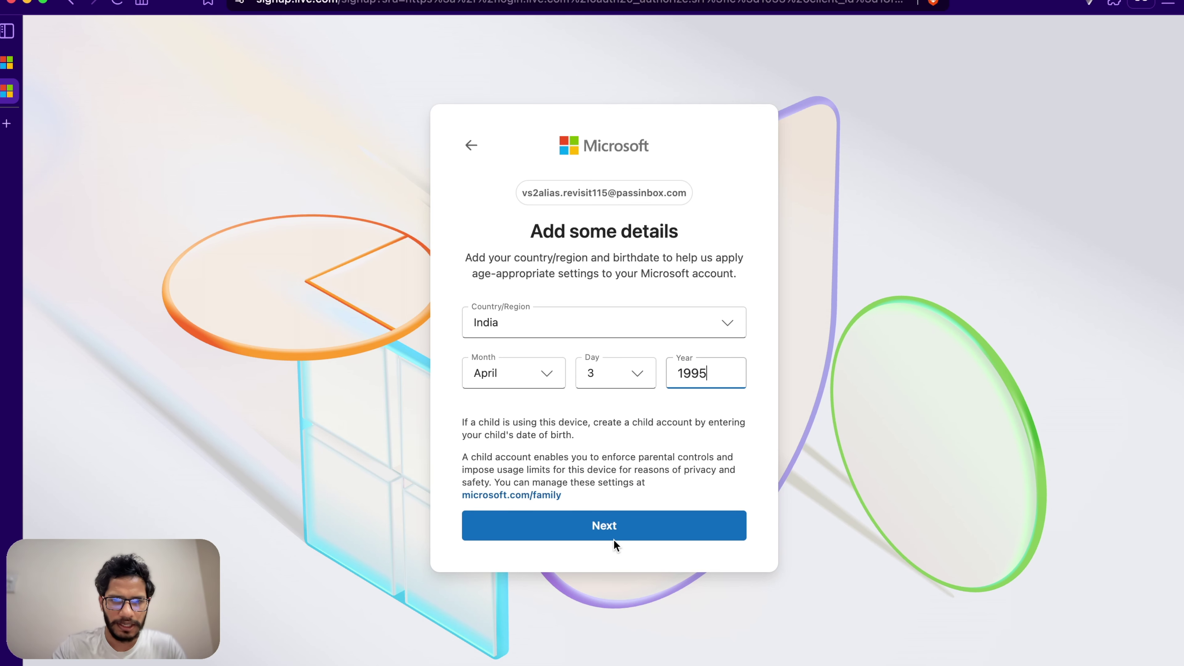
left_click(614, 539)
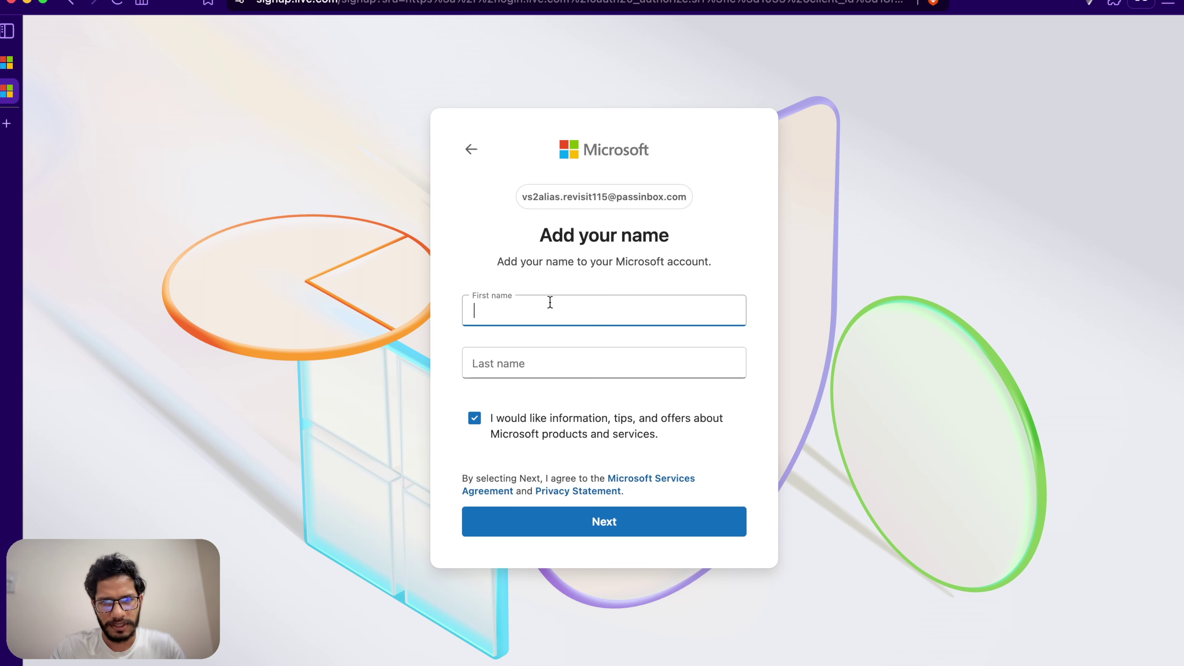
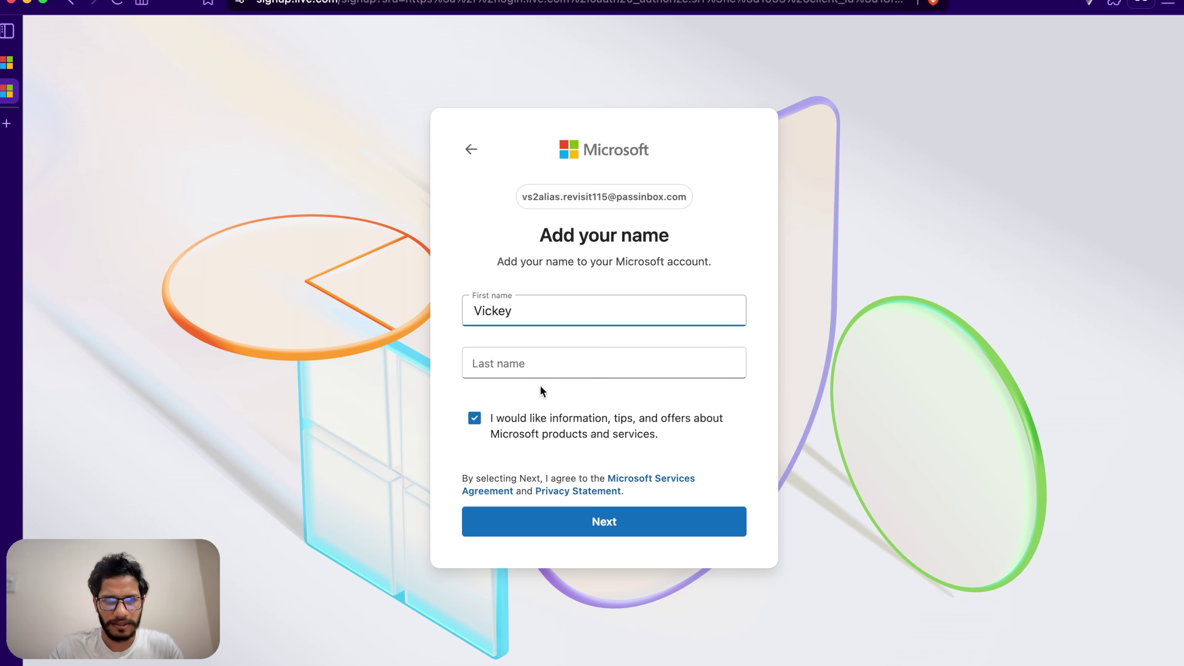
Step: Enter the user's first and last name, opt out of Microsoft offers, and submit
left_click(579, 377)
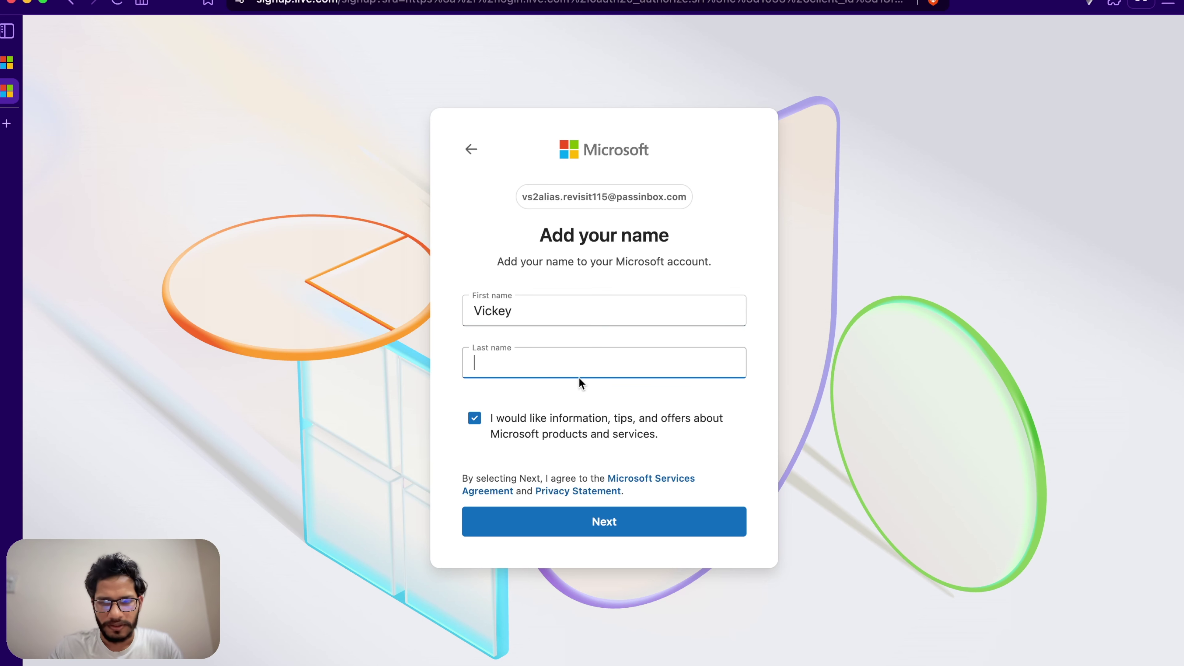
left_click_drag(565, 325, 462, 315)
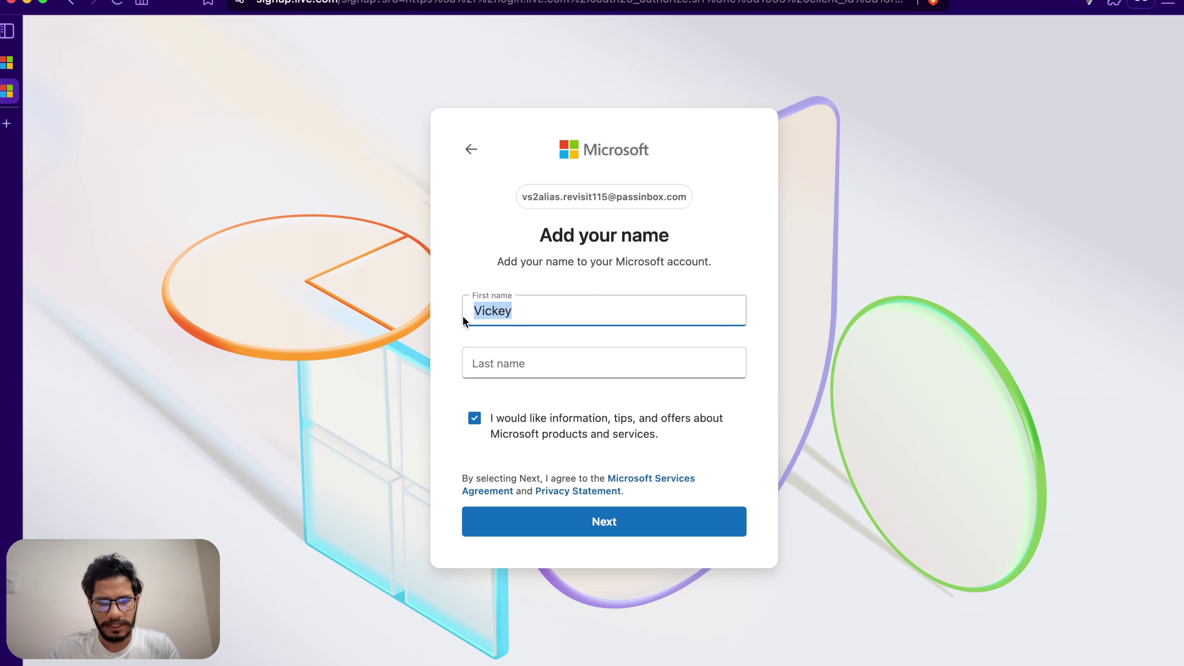
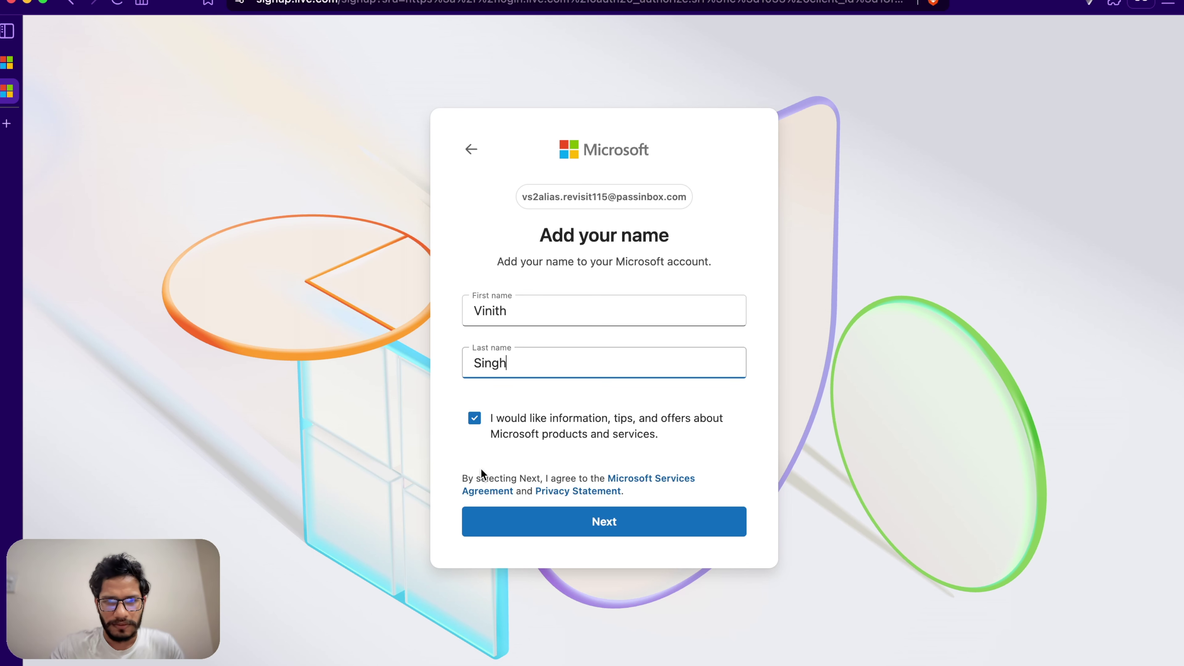
left_click(475, 419)
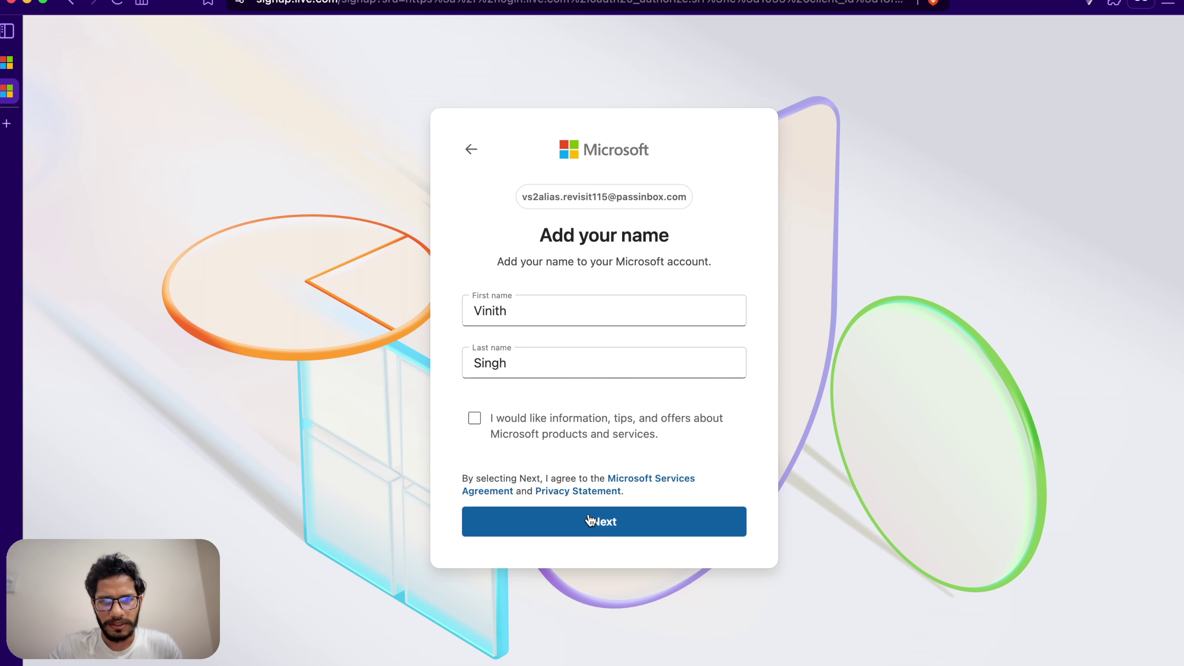
left_click(589, 519)
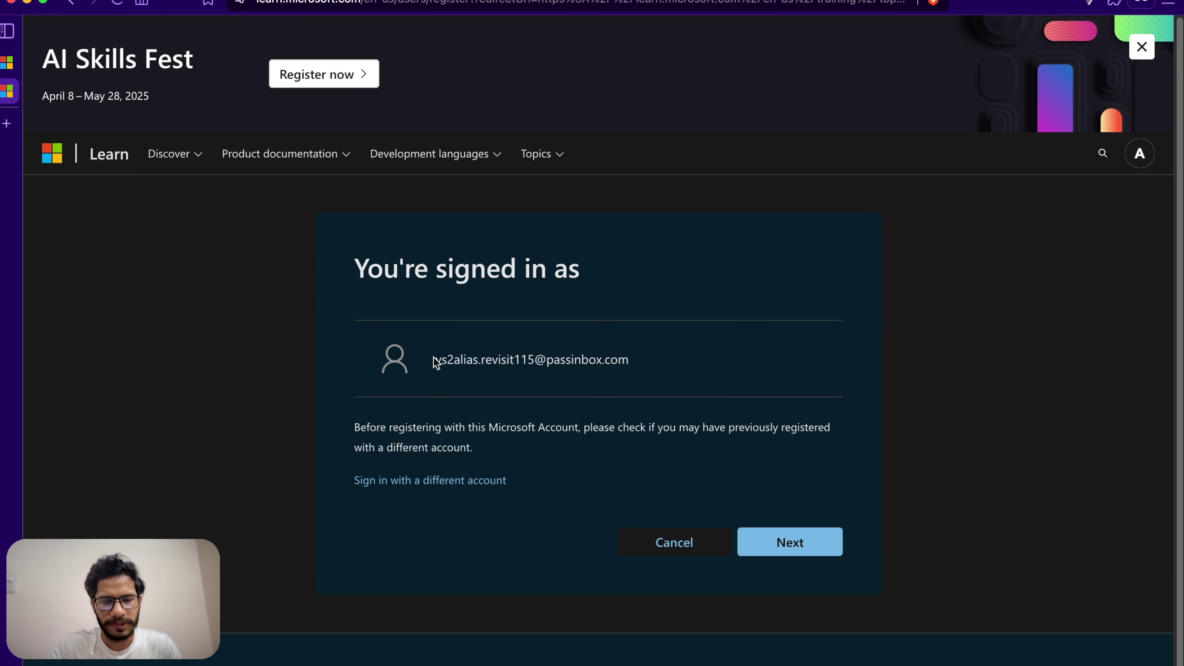
Step: Continue with the signed-in account and accept the prefilled Learn display name
left_click_drag(437, 363, 714, 379)
left_click(655, 378)
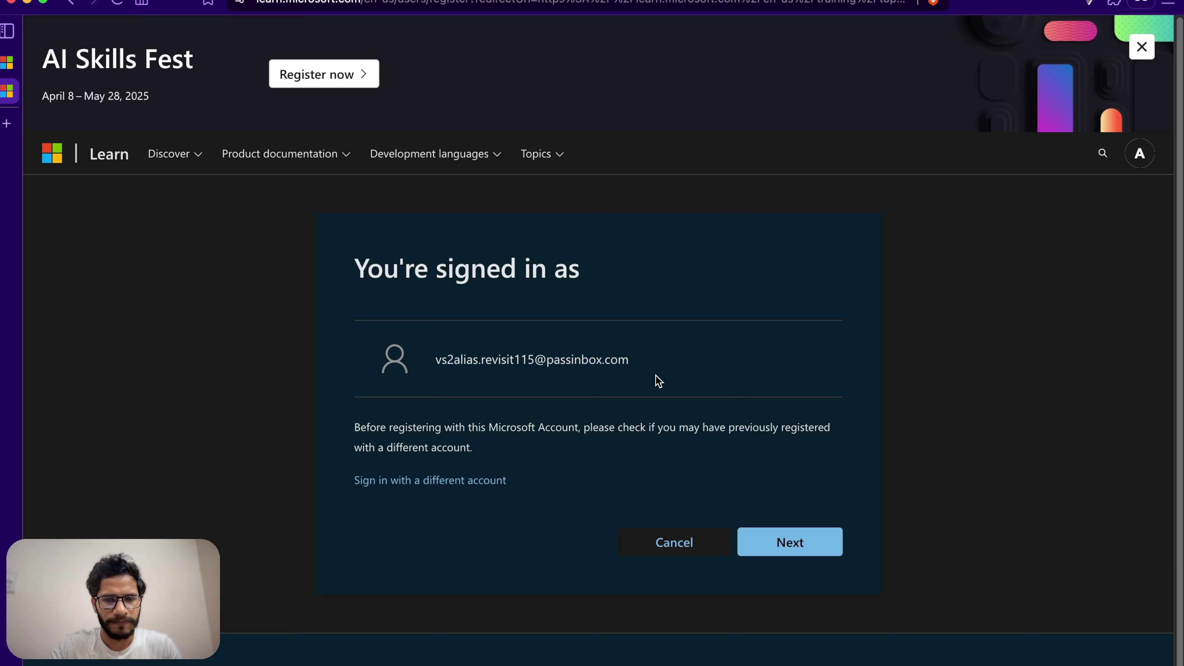
left_click_drag(625, 360, 440, 355)
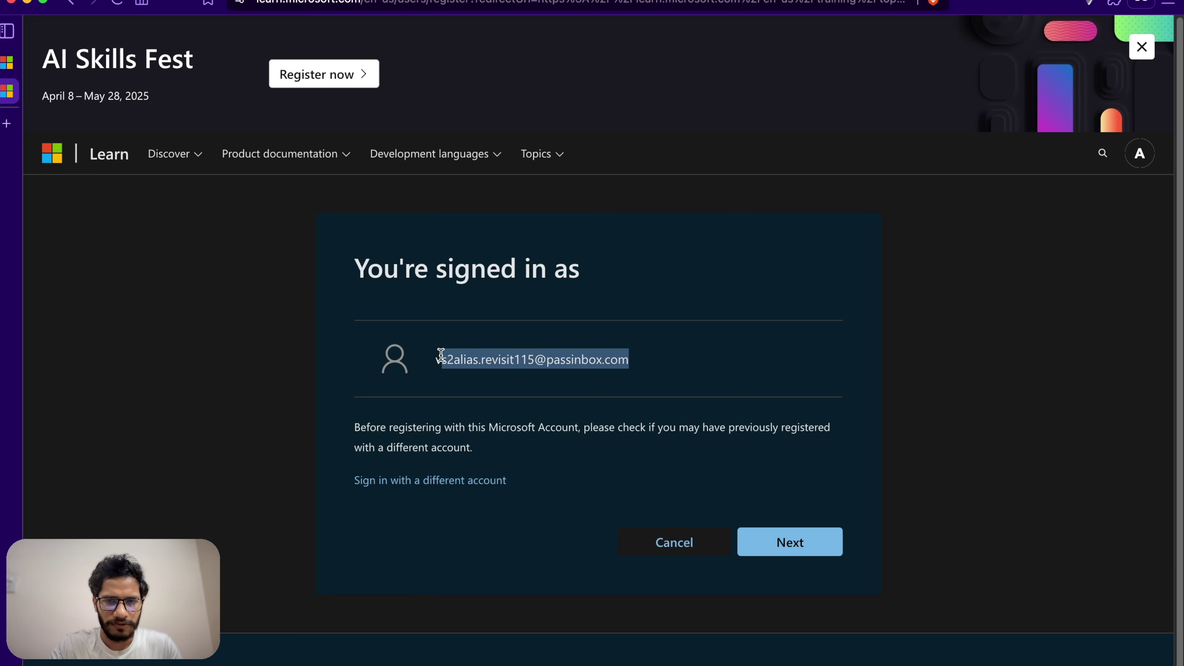
left_click(506, 395)
left_click(768, 540)
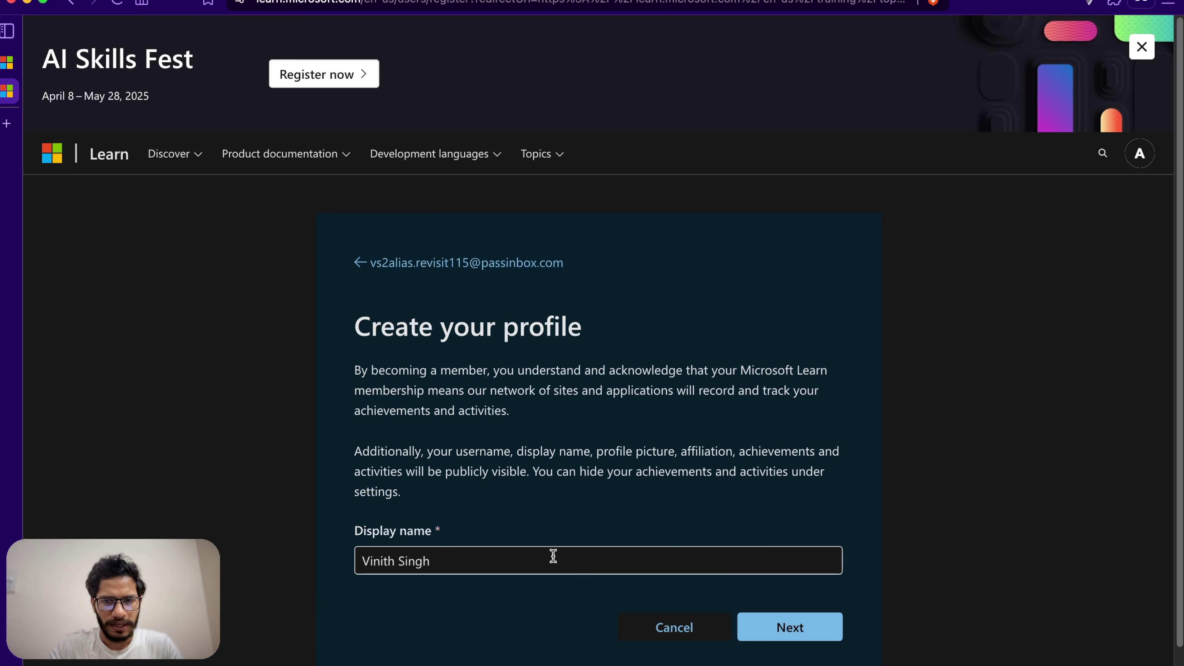
left_click(824, 642)
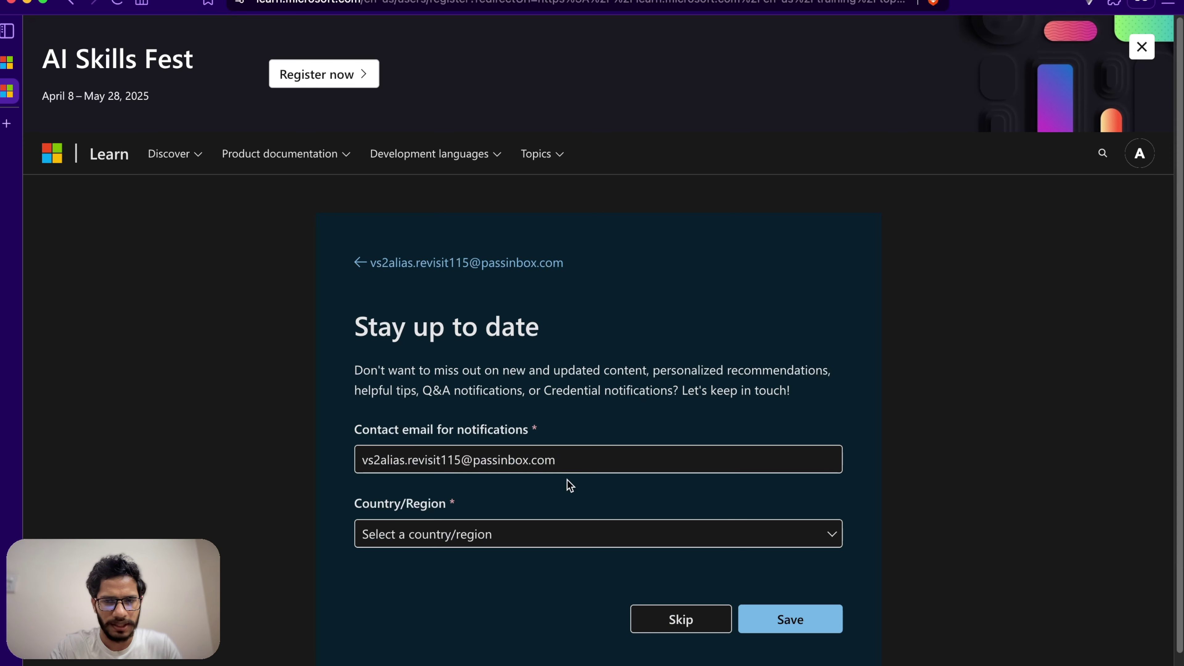
Step: Set Country/Region to India on the Stay up to date step
left_click(544, 534)
scroll(543, 542, "down", 10)
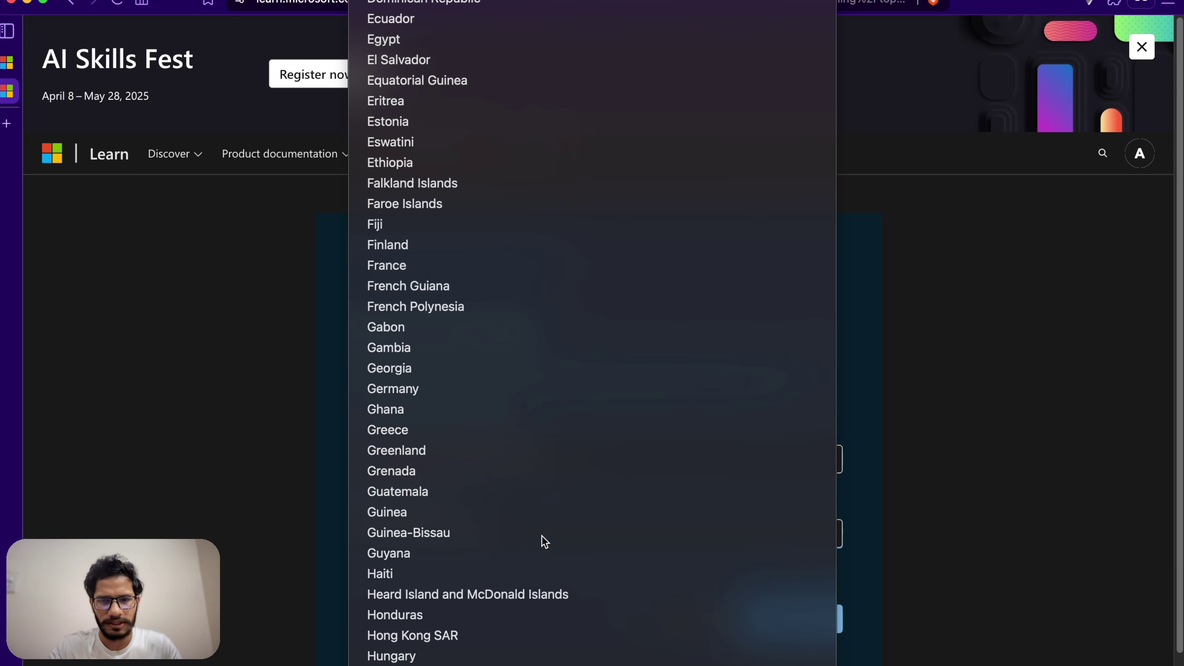
left_click(655, 471)
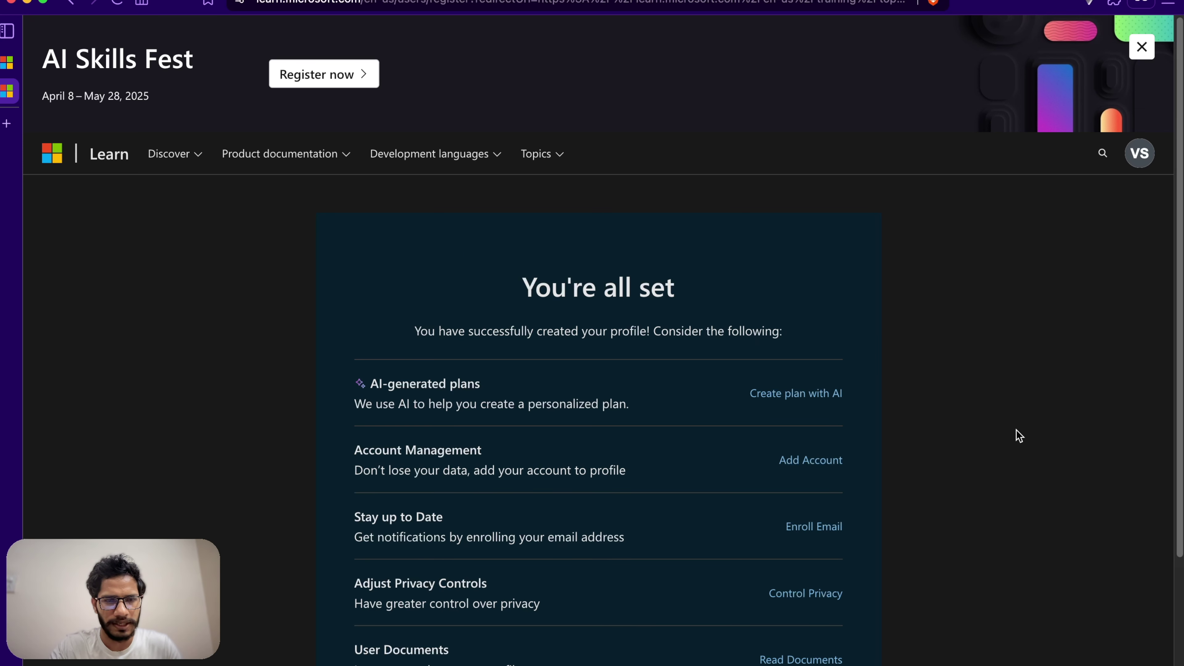
scroll(1180, 312, "down", 5)
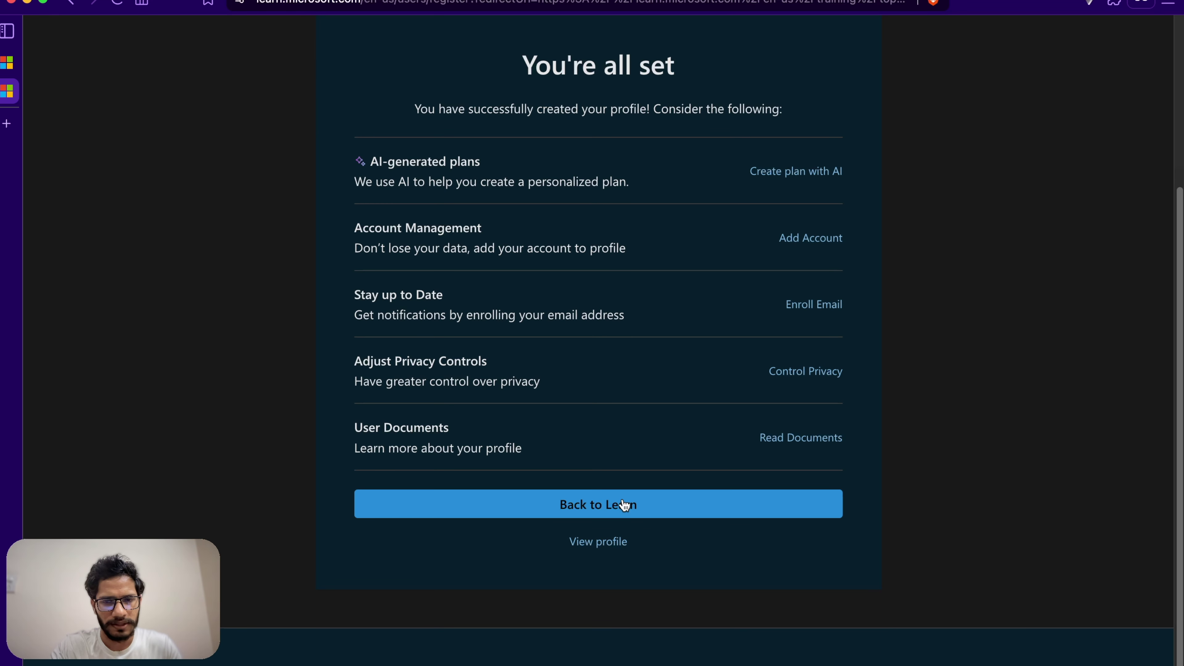
Step: Go back to Learn, return to the AI Skills Fest tab and reopen the certification discount offers
left_click(590, 545)
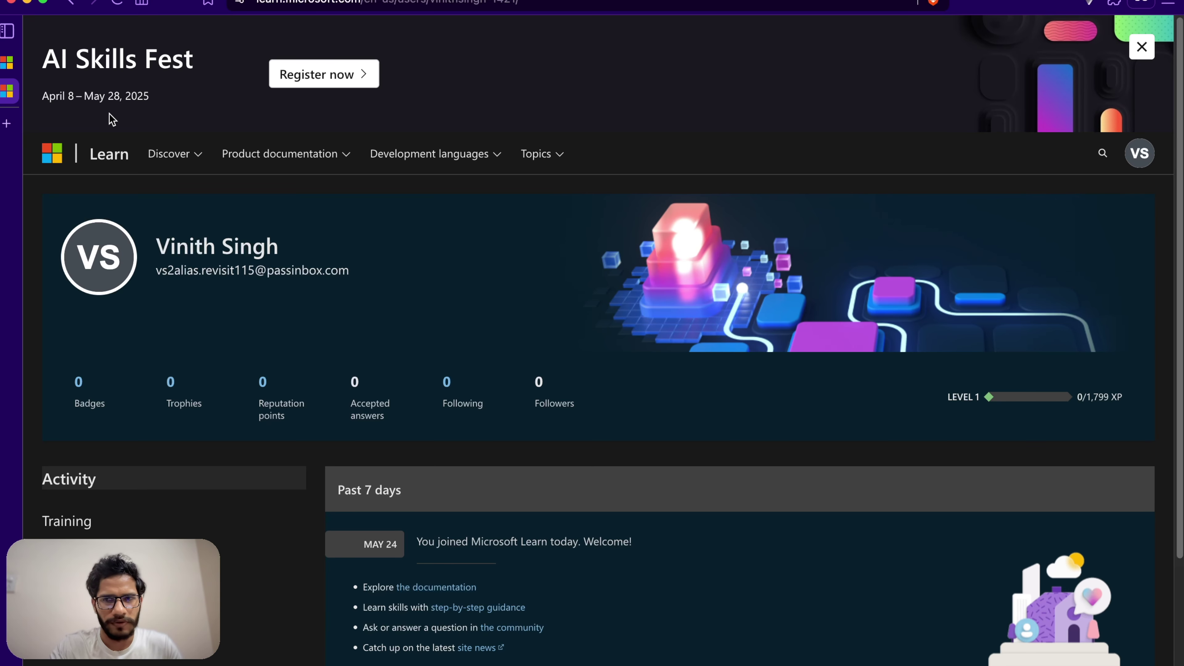
left_click(9, 58)
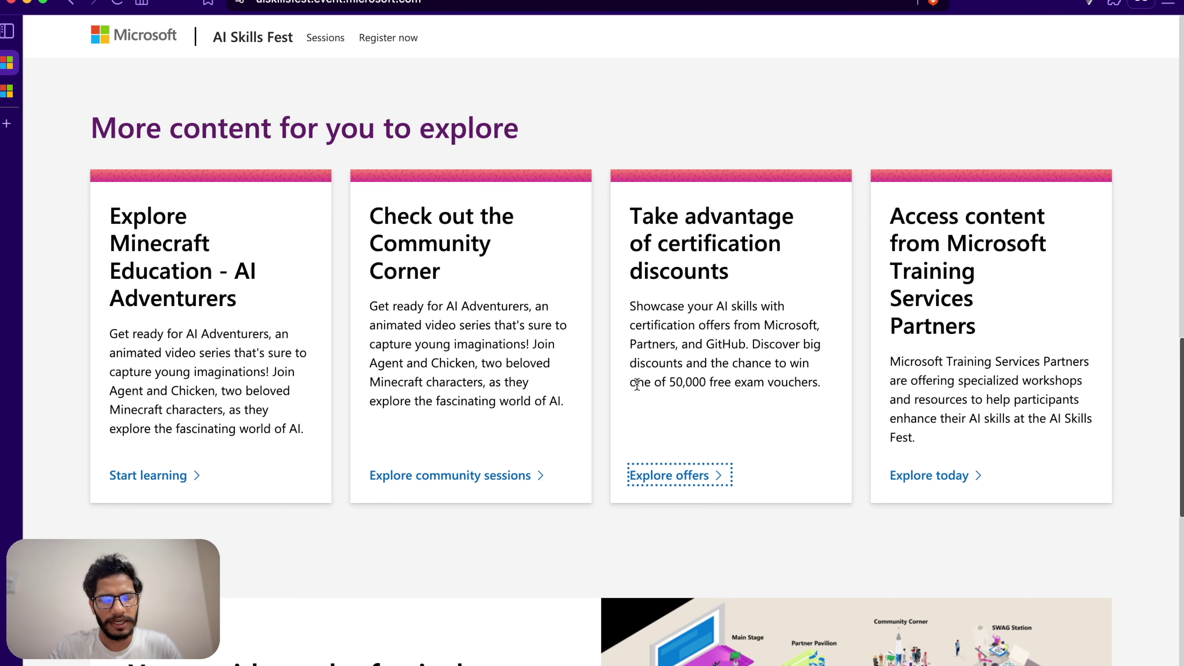
left_click(652, 478)
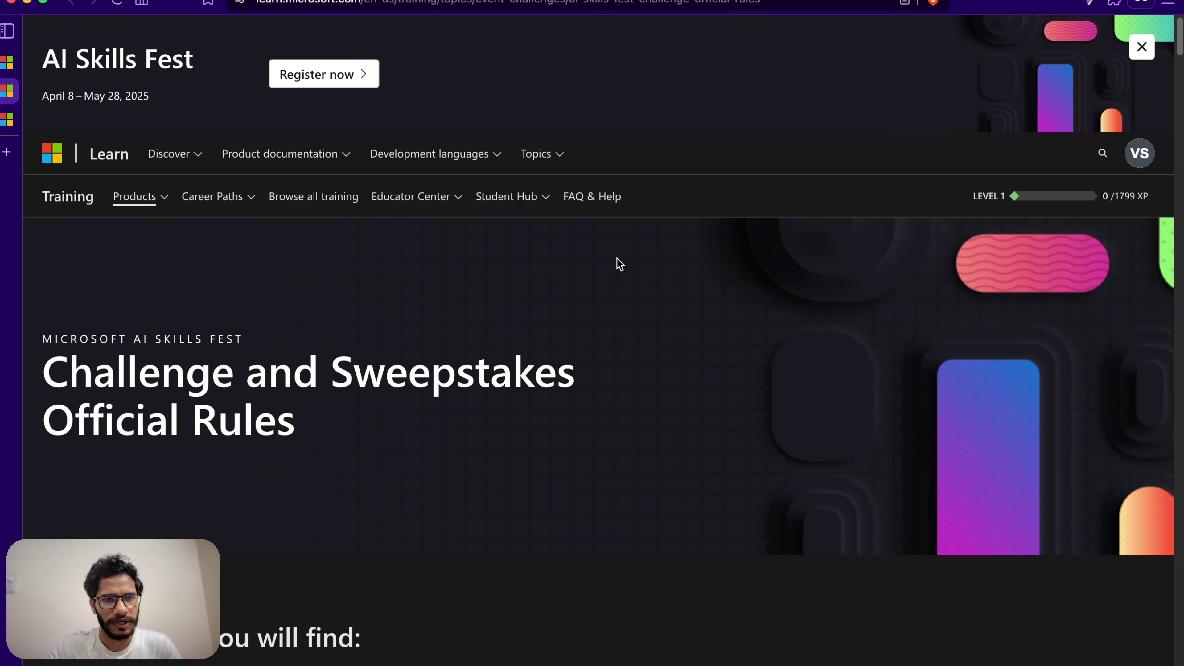
Step: Under 5. How to Enter, open the 'Become a Fabric Data Engineer: Prep for the DP-700' challenge
scroll(620, 286, "down", 20)
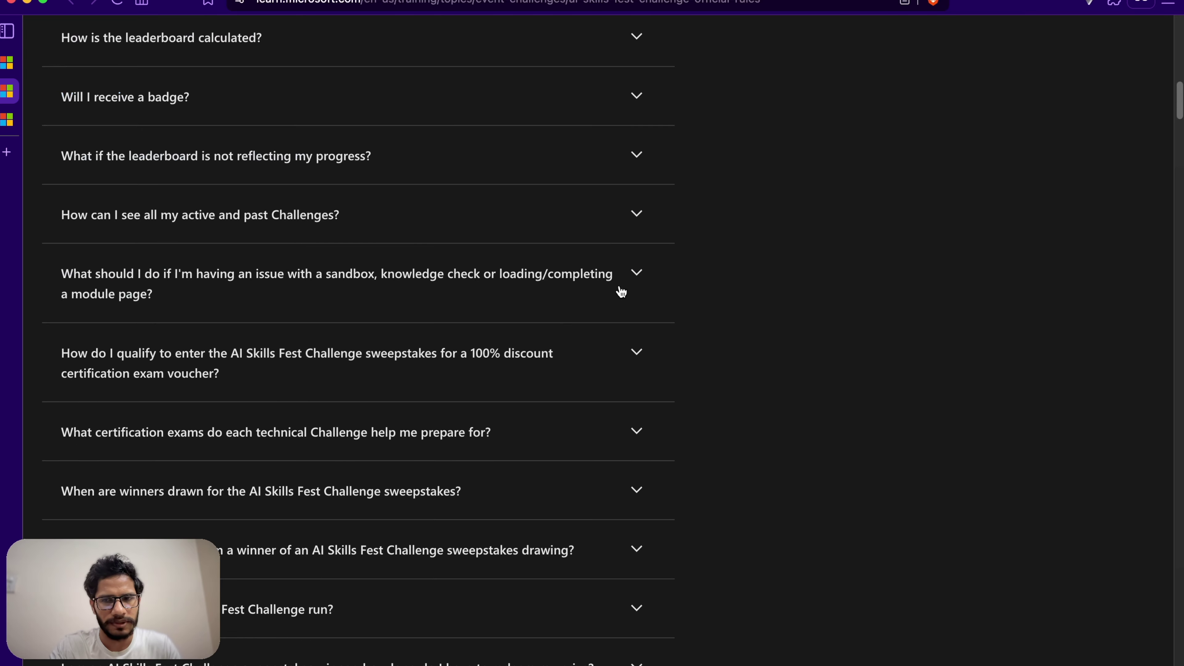
scroll(701, 268, "down", 10)
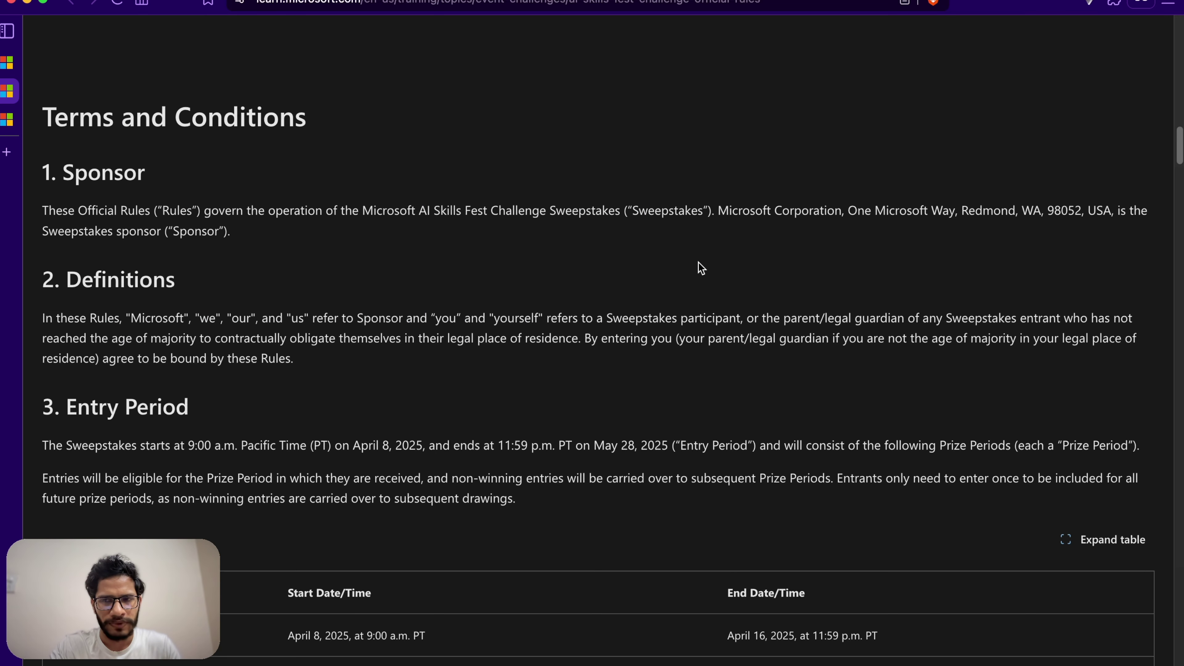
scroll(702, 268, "down", 18)
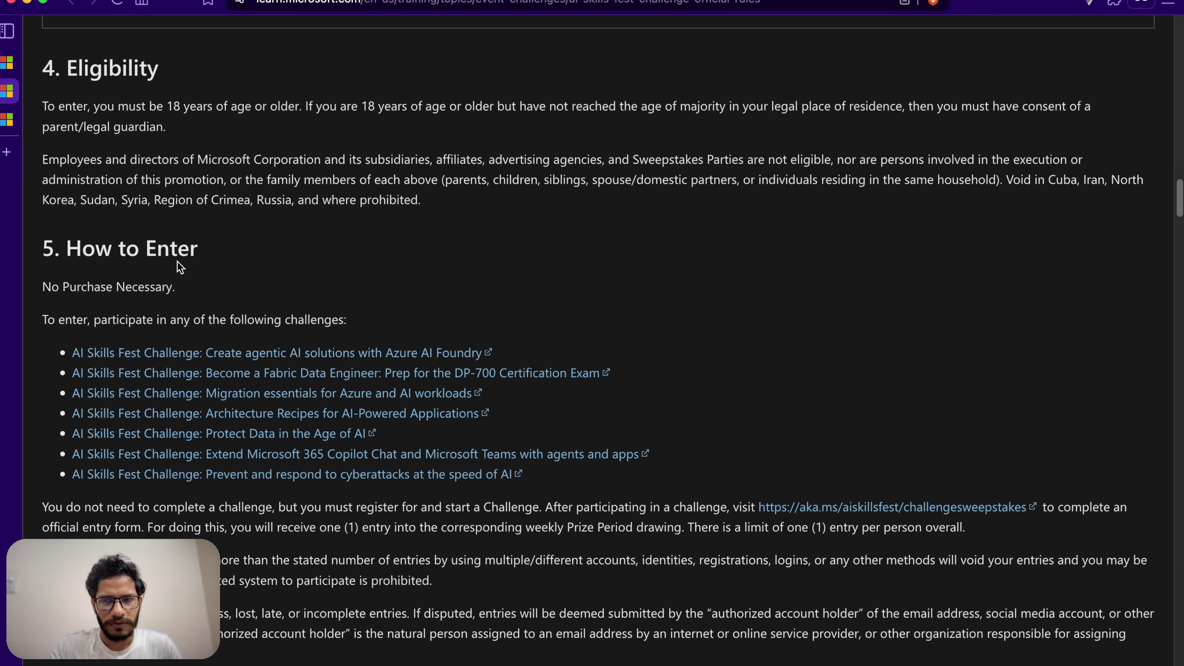
left_click_drag(69, 253, 286, 255)
left_click(429, 299)
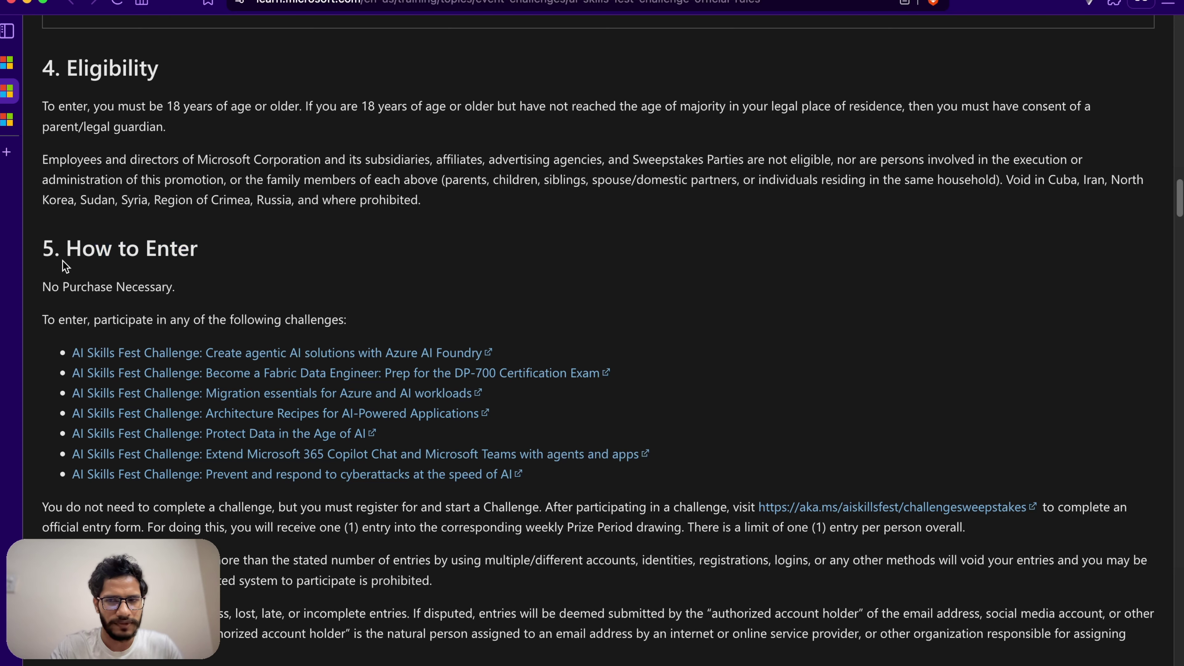
scroll(420, 298, "up", 1)
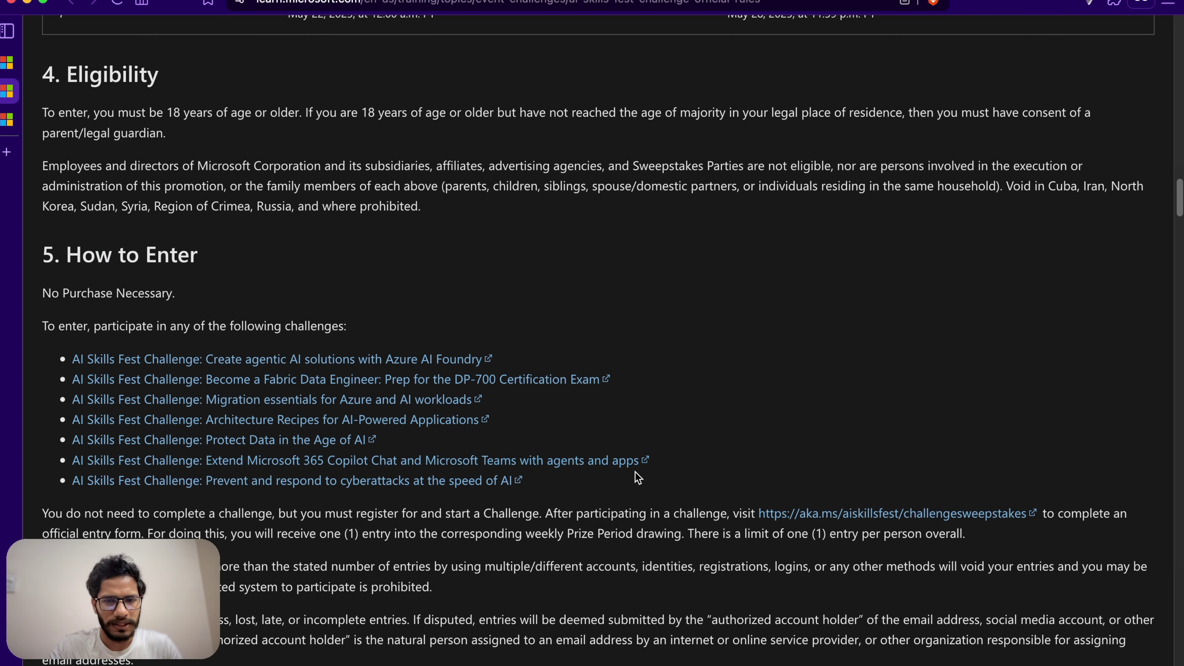
left_click_drag(550, 488, 662, 301)
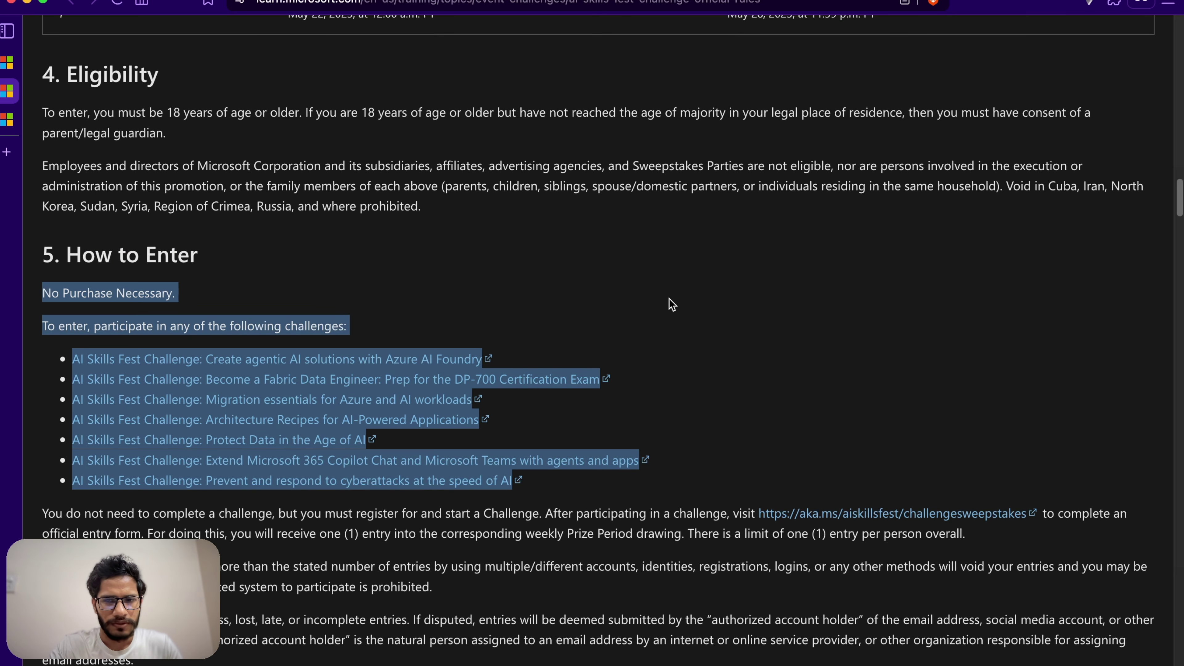
left_click(671, 305)
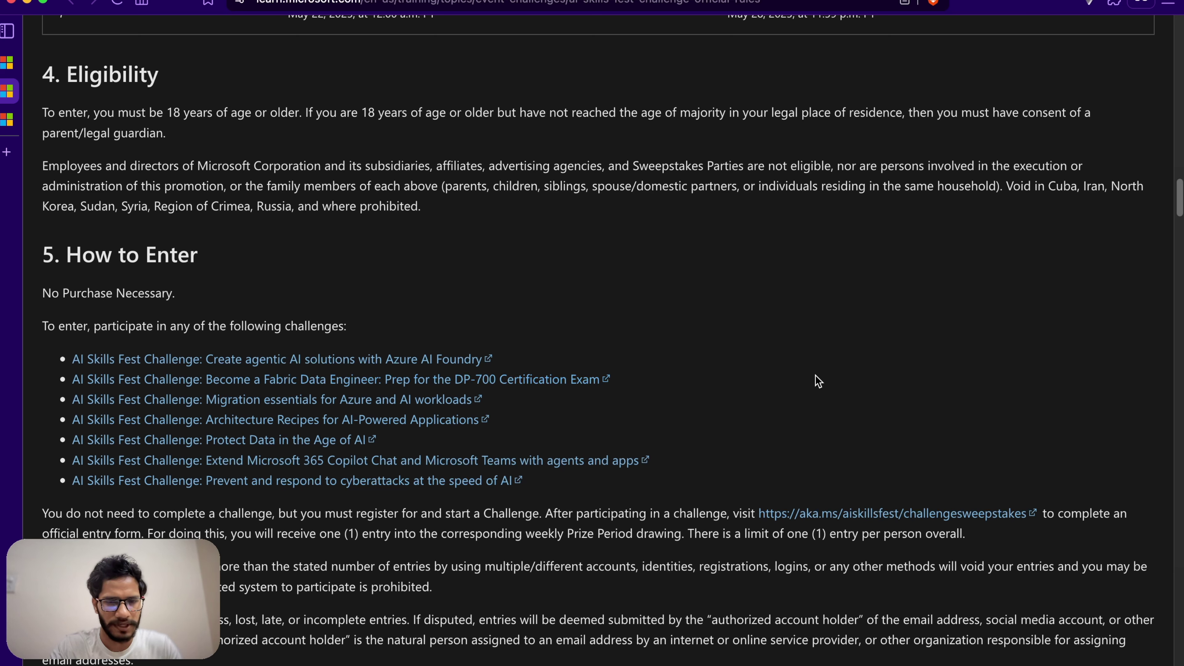
left_click(494, 381)
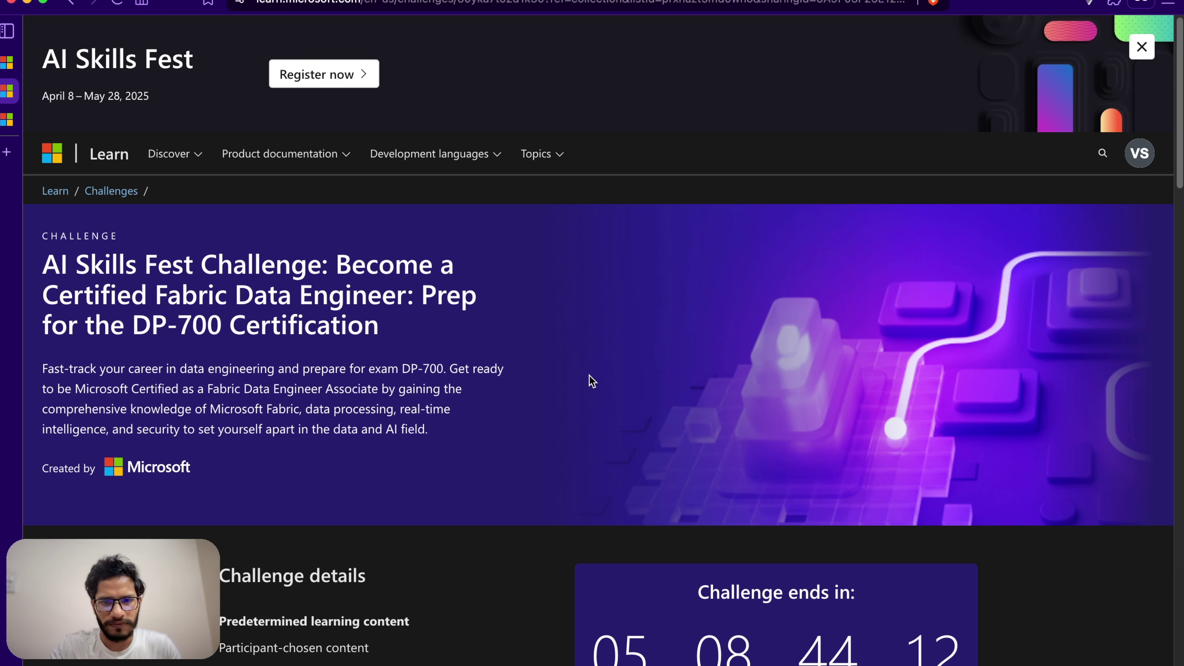
Step: Join the DP-700 challenge and choose Start learning in the enrollment confirmation
scroll(590, 380, "down", 1)
scroll(590, 380, "down", 10)
scroll(590, 380, "up", 3)
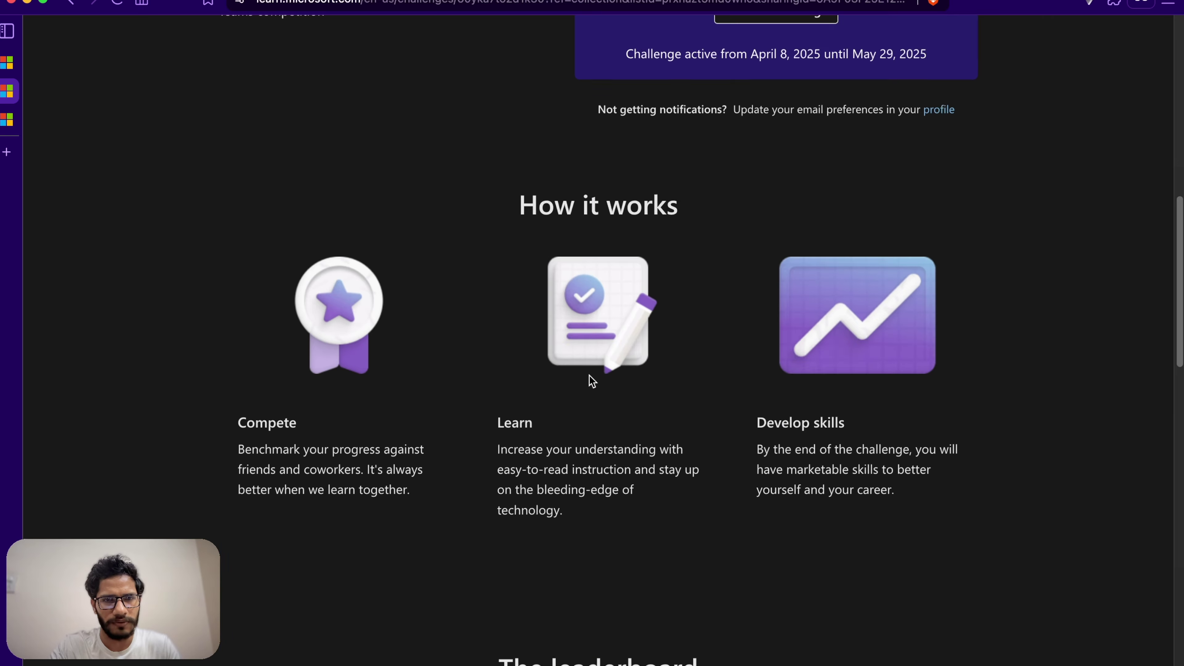
scroll(590, 378, "up", 10)
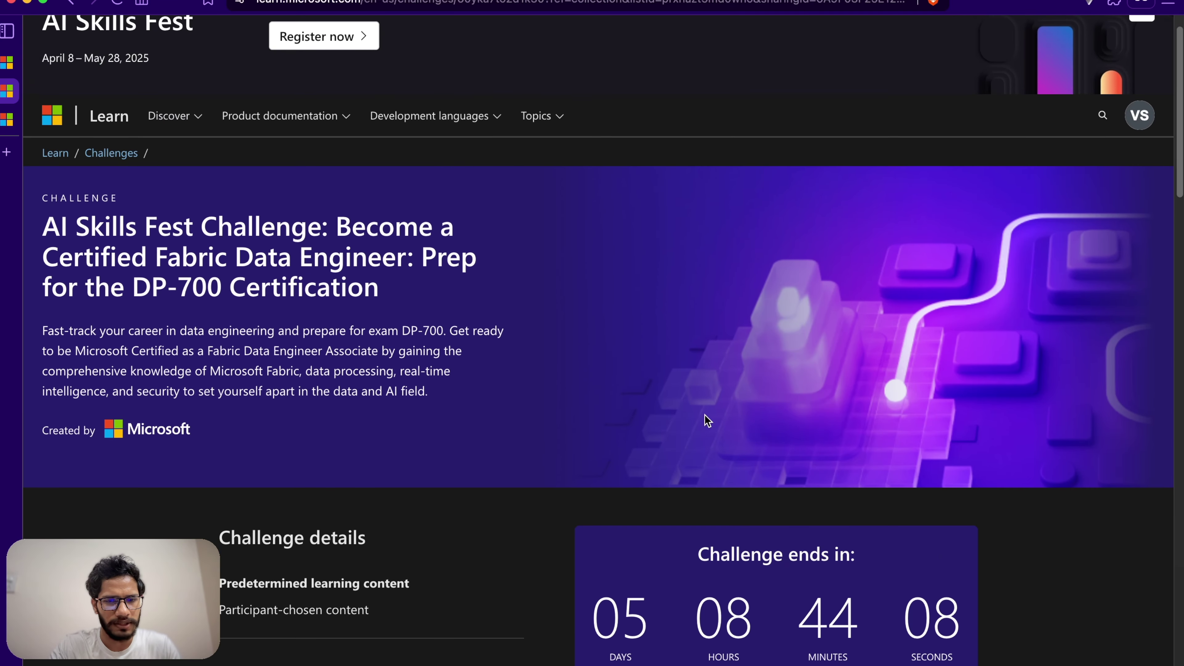
scroll(704, 415, "down", 3)
scroll(705, 415, "down", 7)
left_click(744, 191)
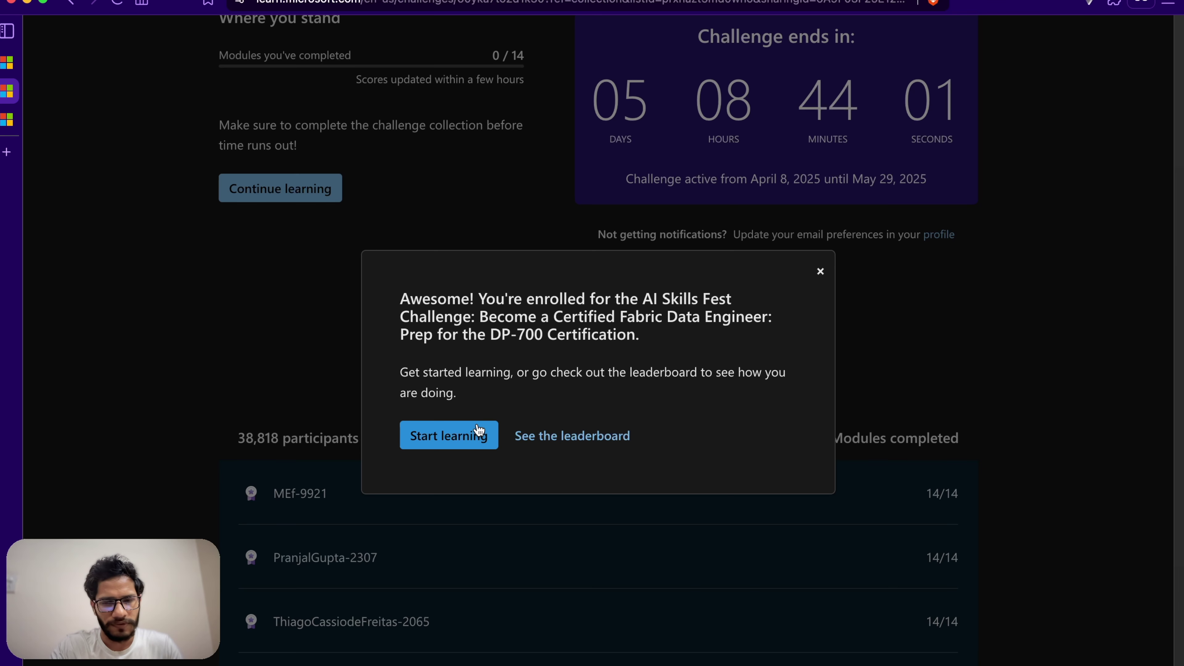
left_click(480, 430)
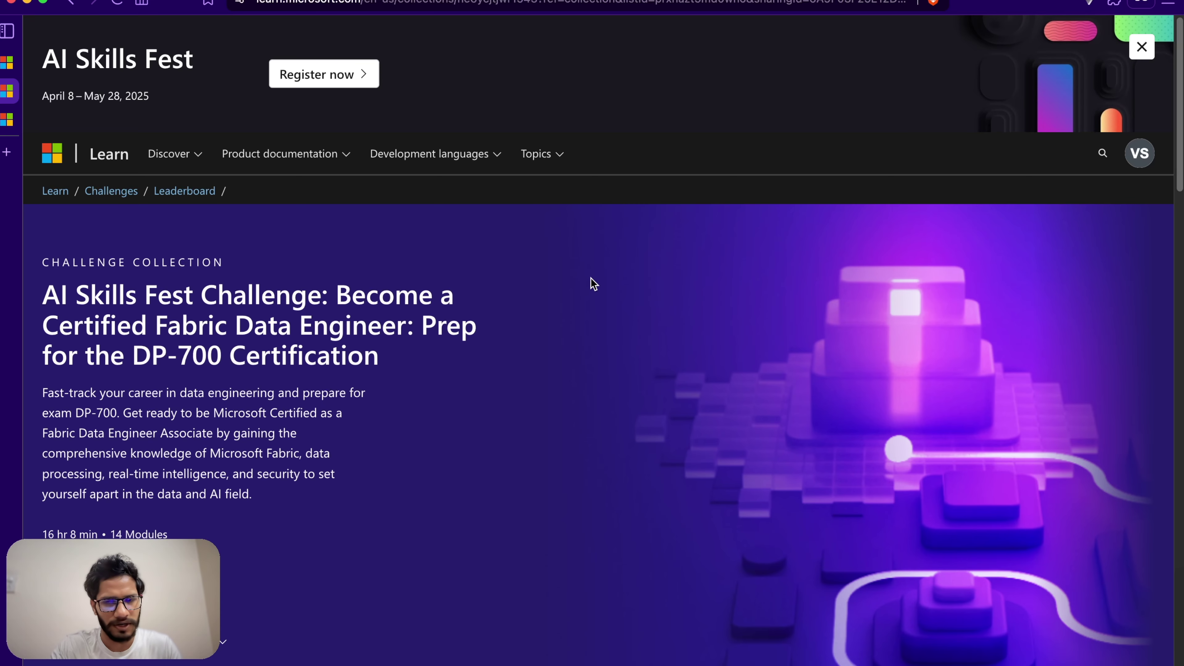
scroll(48, 514, "down", 2)
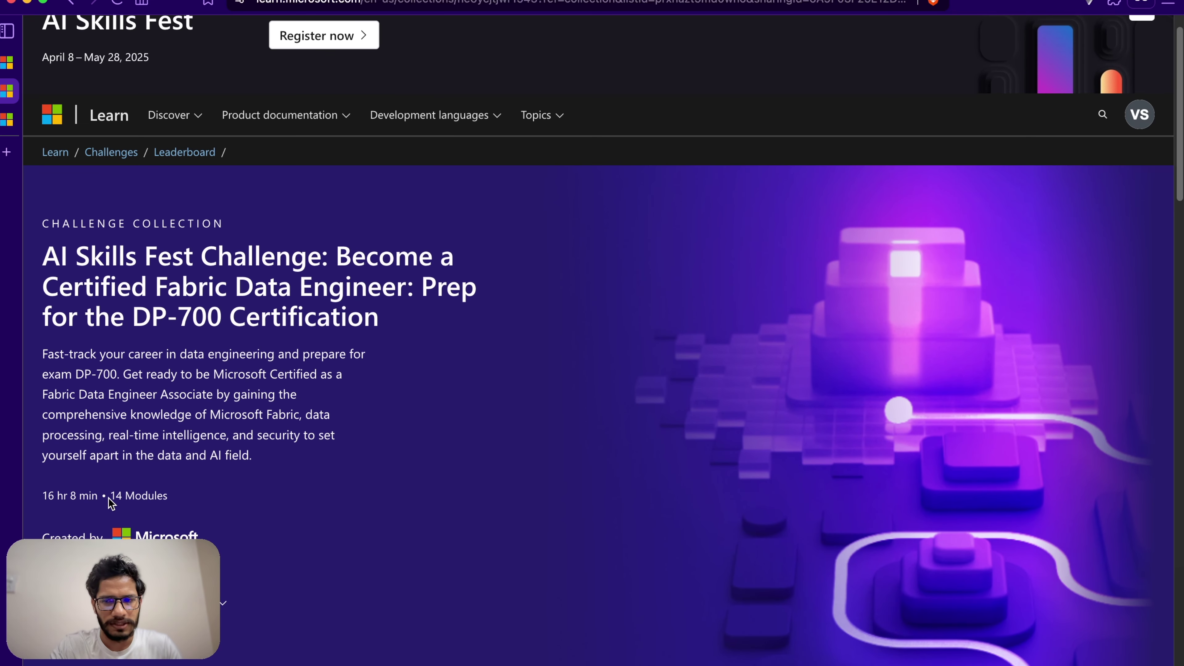
left_click_drag(108, 497, 329, 466)
left_click_drag(192, 494, 124, 495)
left_click(485, 422)
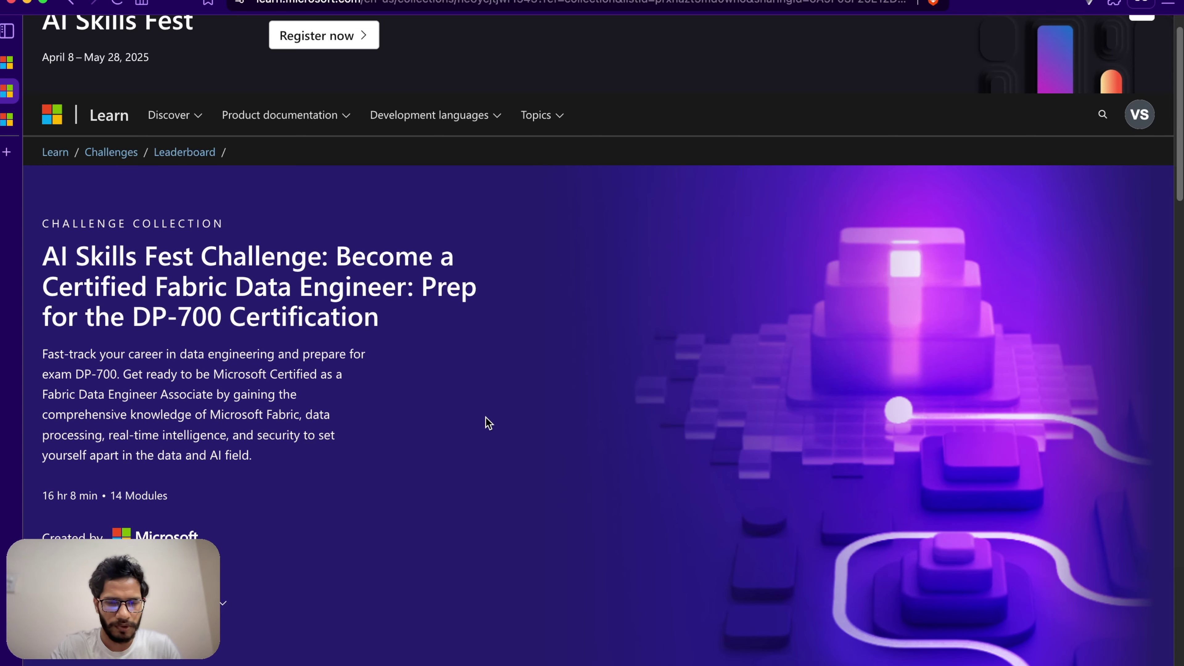
scroll(494, 419, "down", 6)
scroll(499, 419, "down", 2)
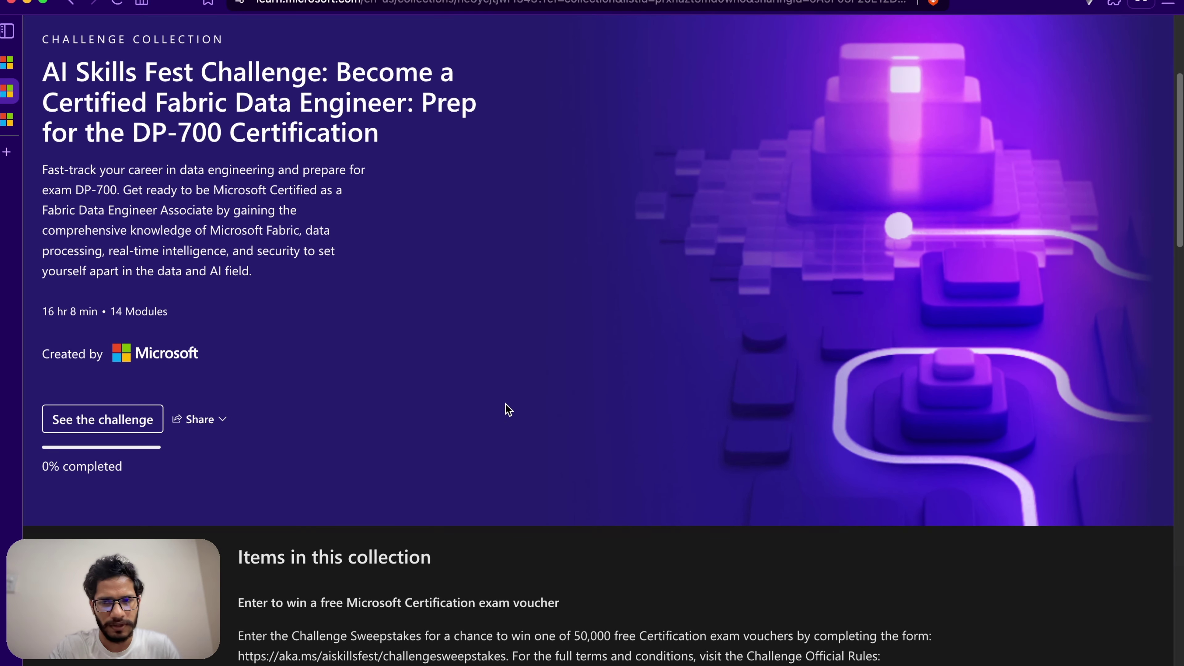
scroll(505, 405, "down", 15)
scroll(508, 409, "down", 20)
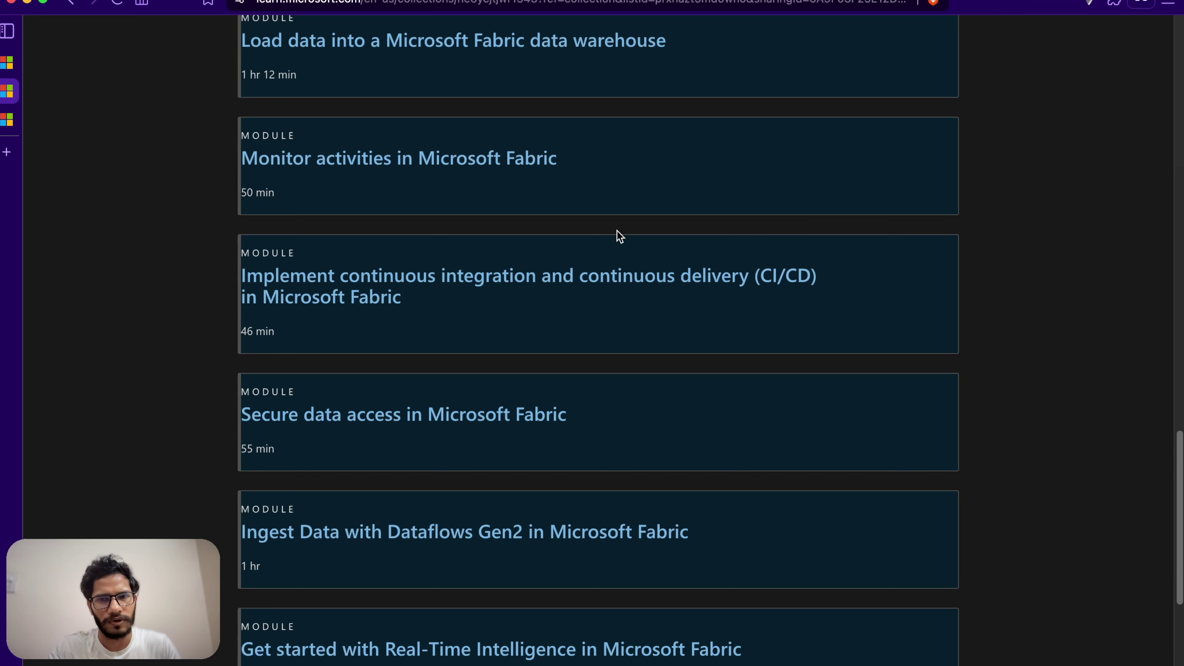
scroll(602, 244, "down", 18)
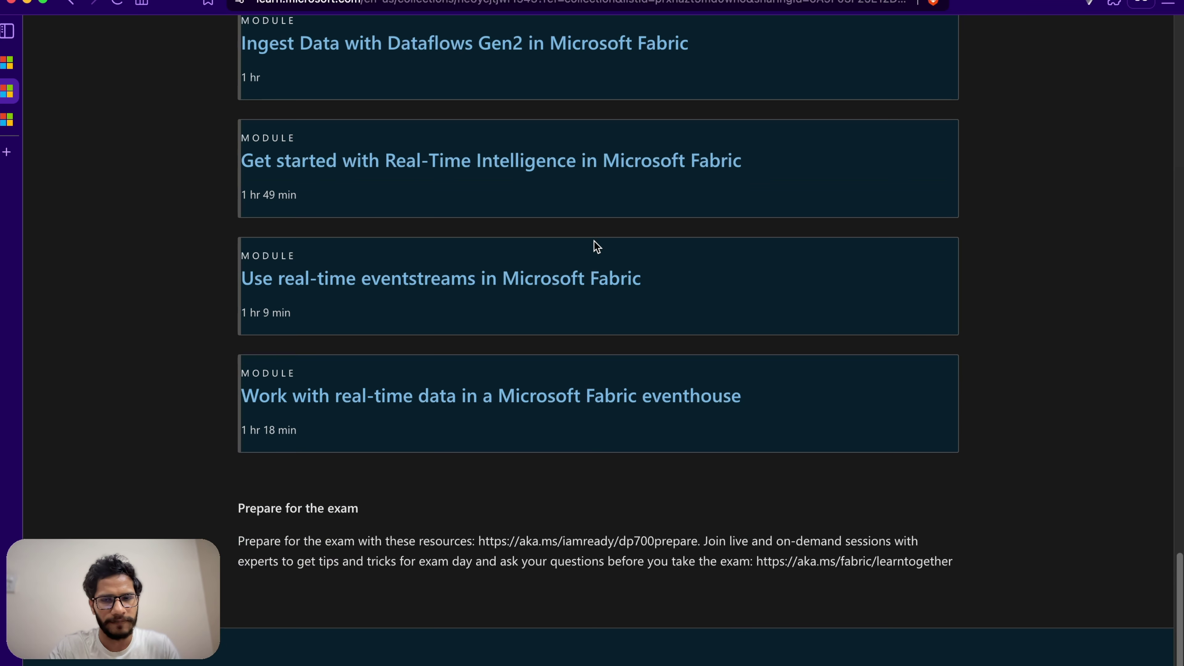
scroll(597, 264, "up", 20)
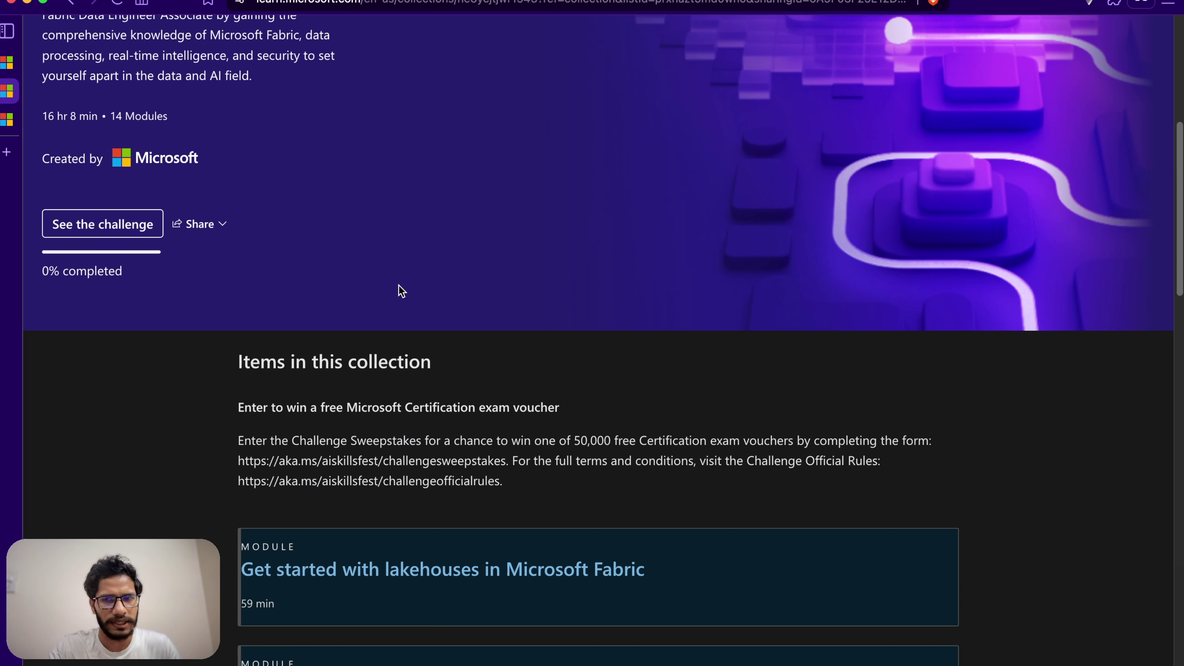
scroll(359, 240, "down", 2)
scroll(361, 242, "up", 8)
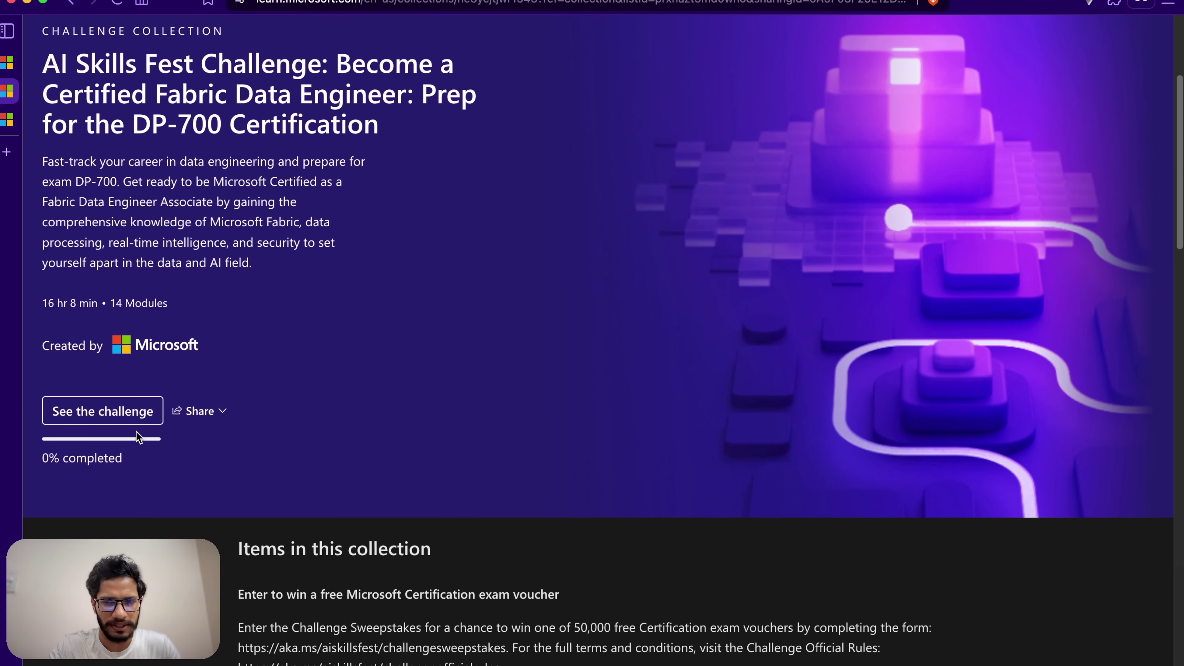
scroll(459, 385, "up", 5)
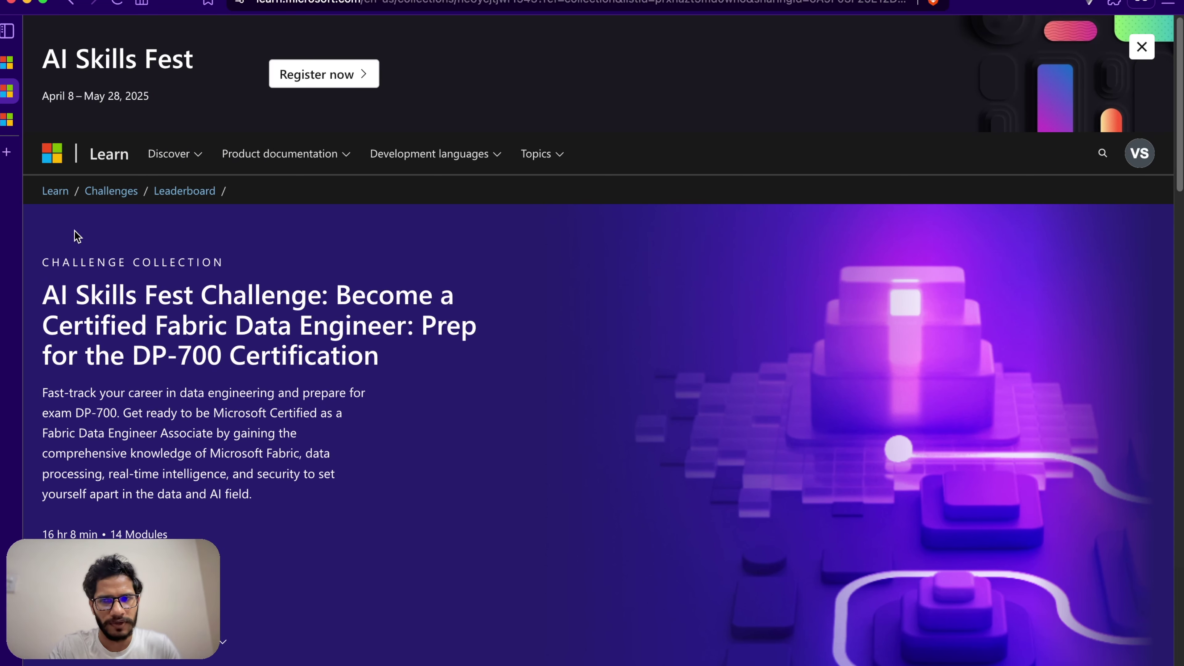
mouse_move(11, 119)
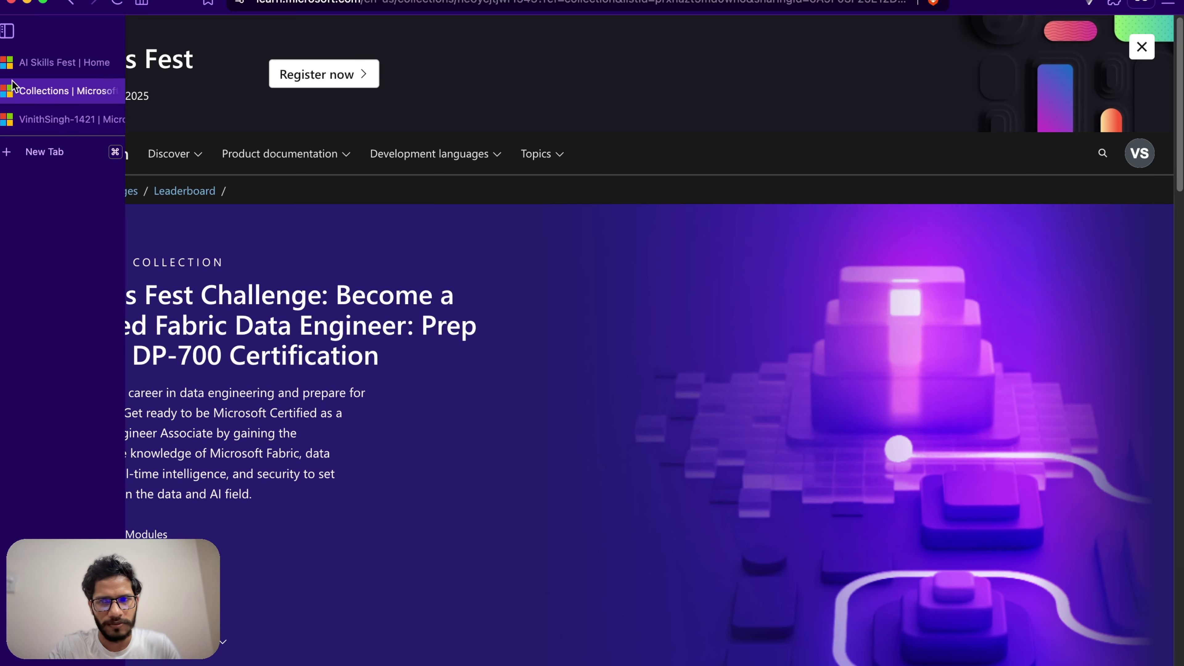
Step: Open the Challenge and Sweepstakes Official Rules from the AI Skills Fest home page
left_click(46, 59)
scroll(529, 272, "up", 6)
scroll(684, 478, "down", 5)
left_click(680, 449)
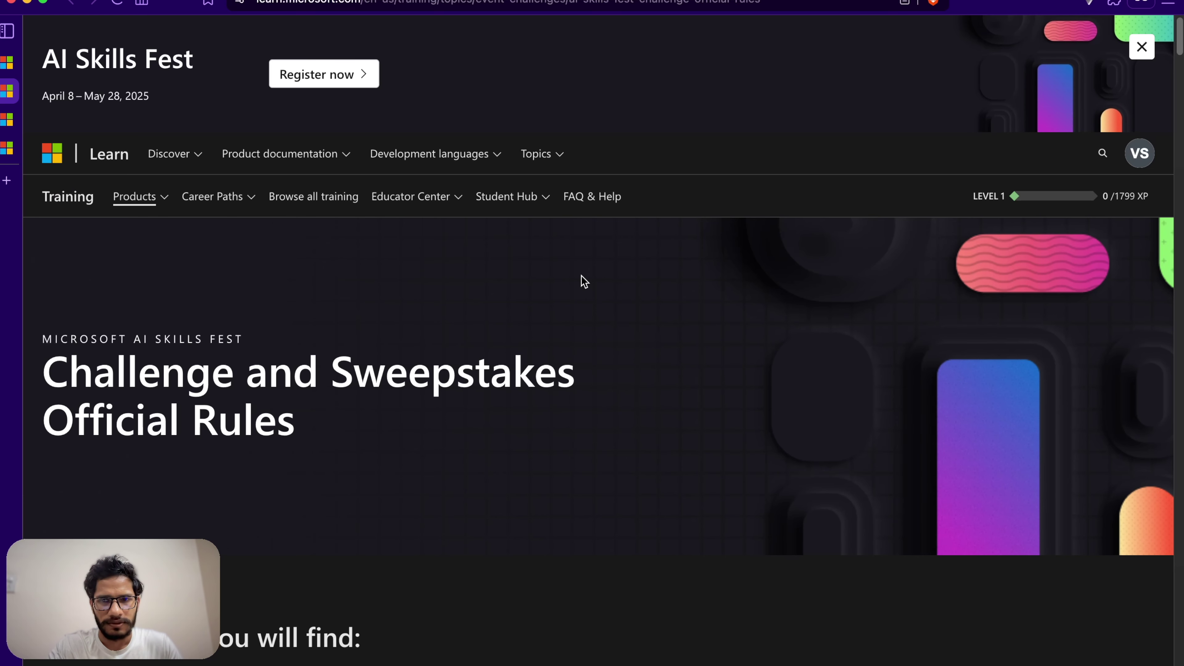
Step: Review the '5. How to Enter' section and follow its aka.ms sweepstakes entry link
scroll(586, 308, "down", 15)
scroll(587, 305, "down", 15)
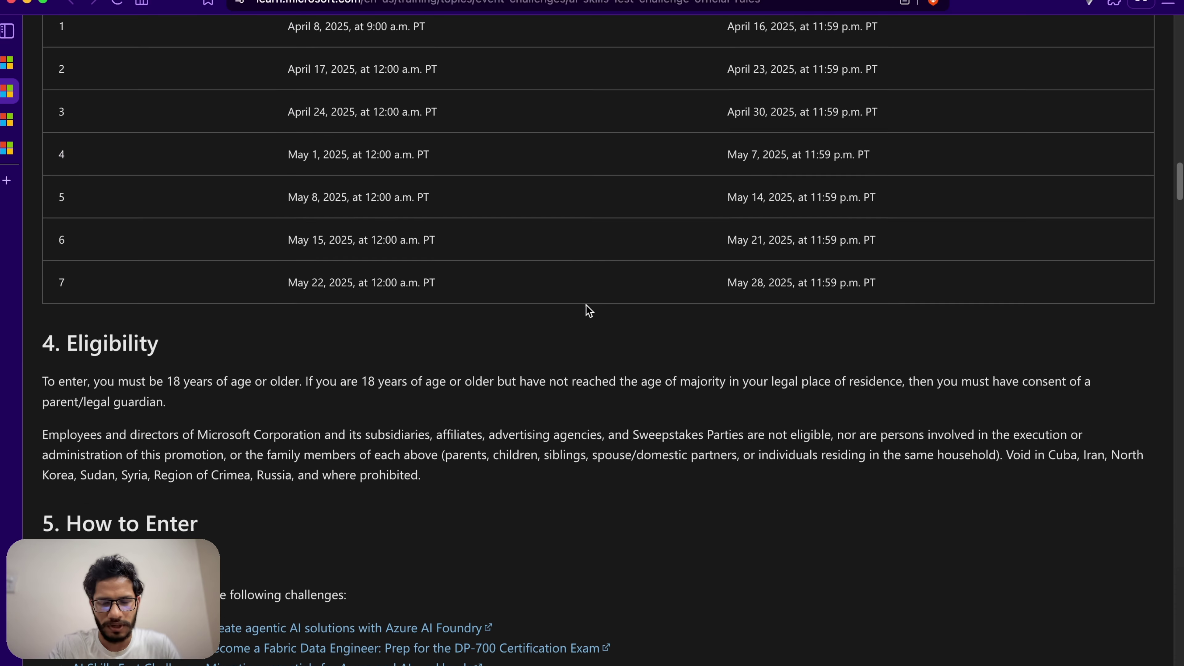
scroll(149, 198, "down", 2)
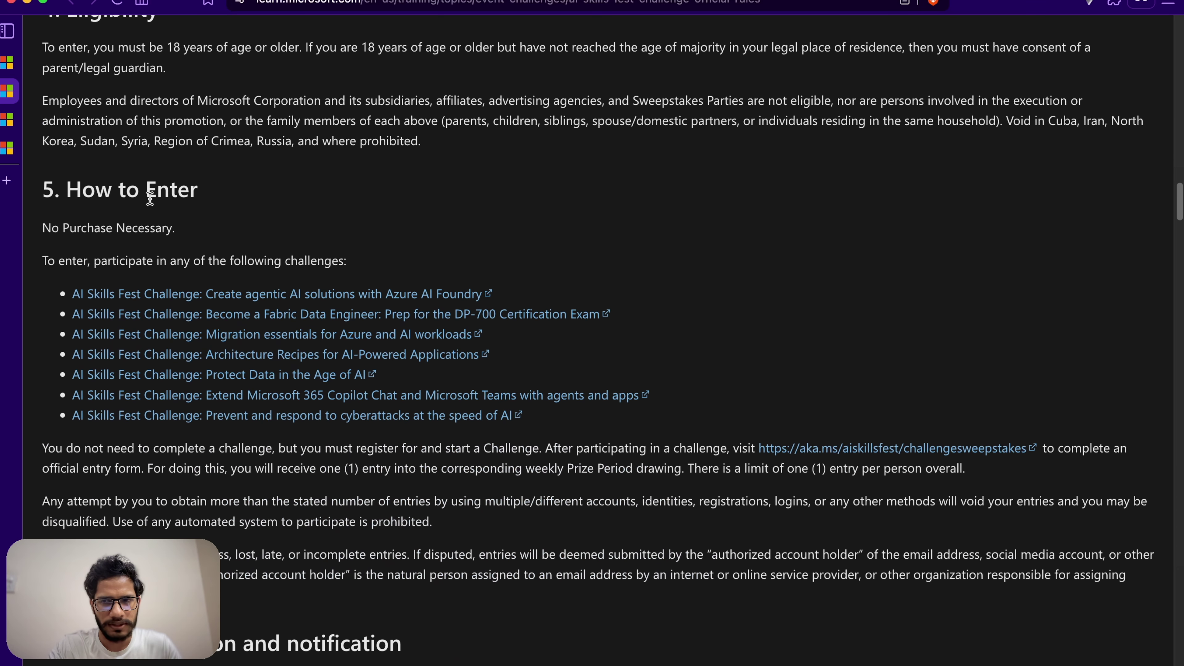
left_click_drag(68, 187, 300, 205)
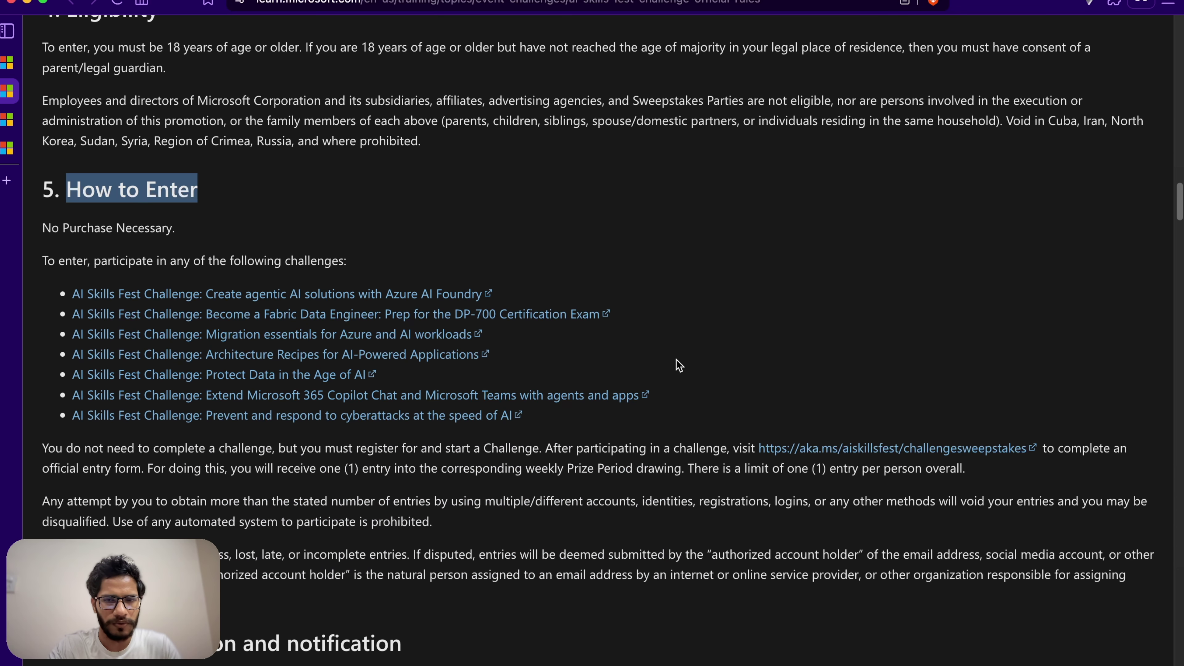
left_click(160, 454)
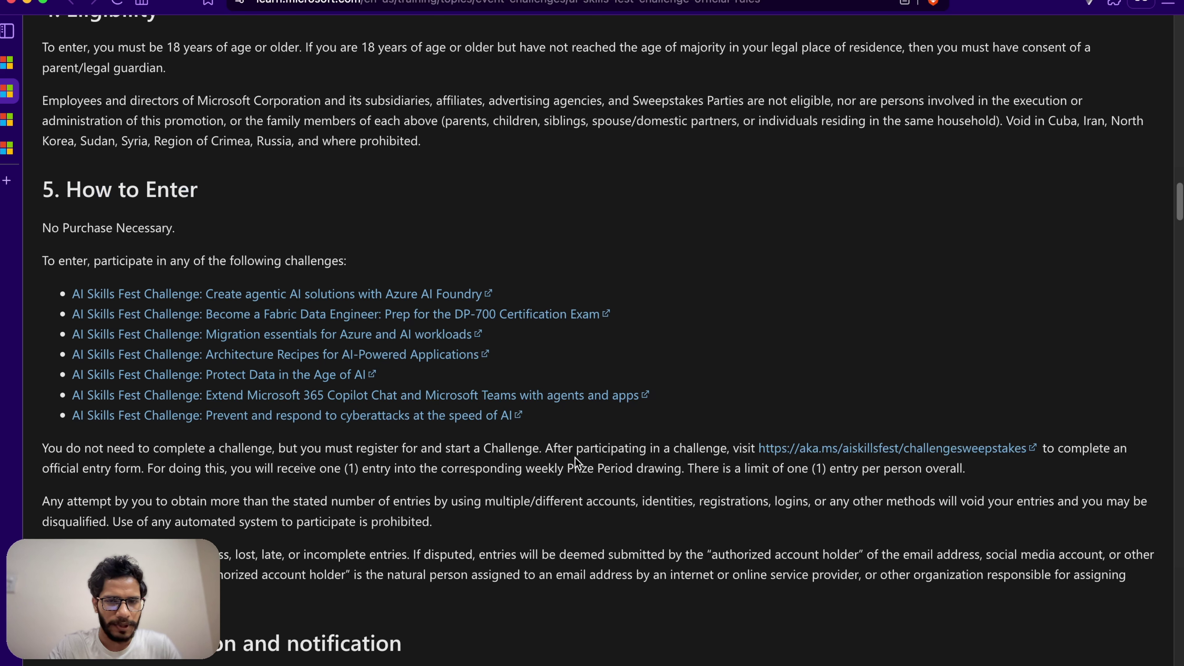
left_click_drag(554, 453, 715, 453)
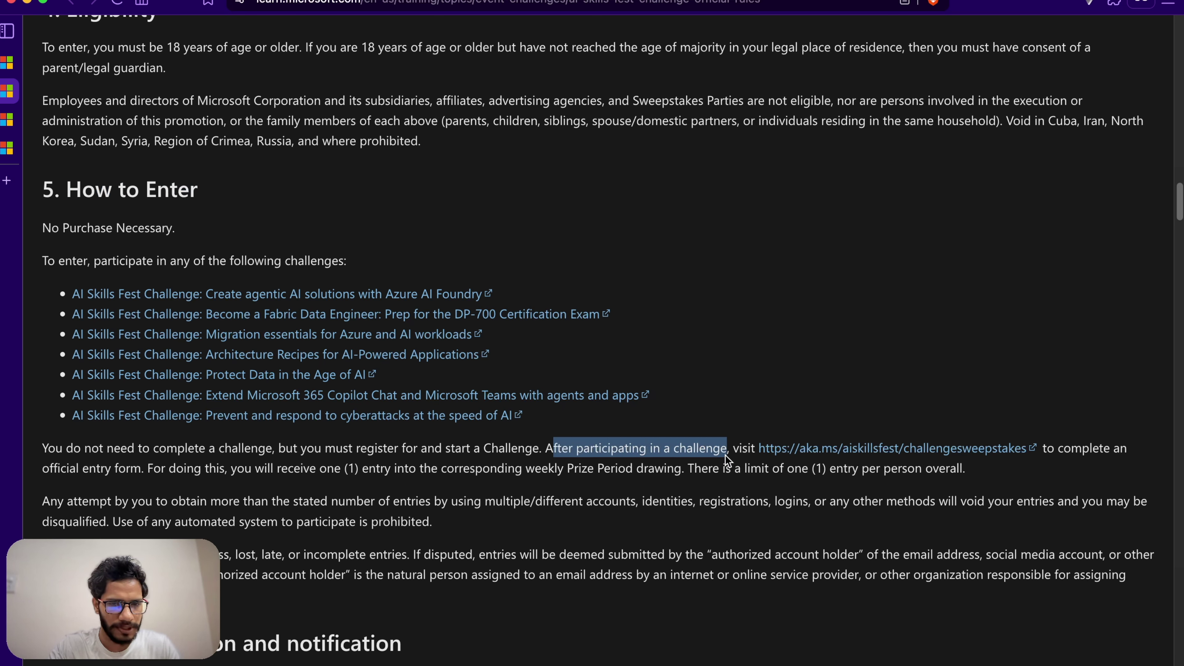
left_click(746, 461)
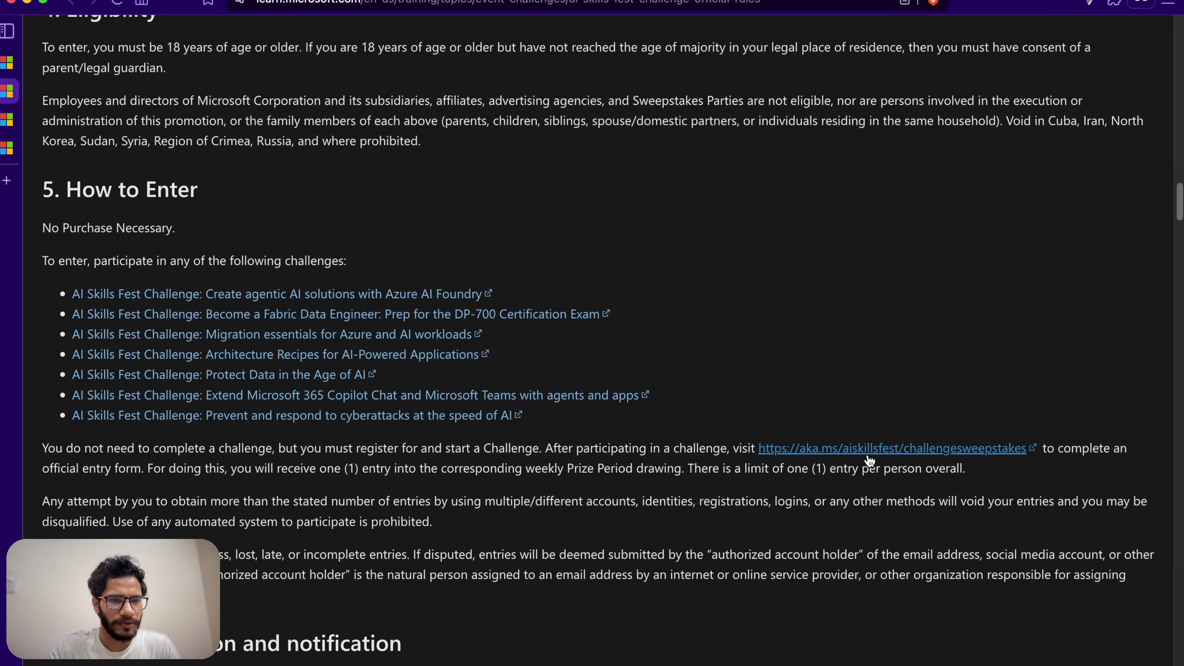
left_click(867, 456)
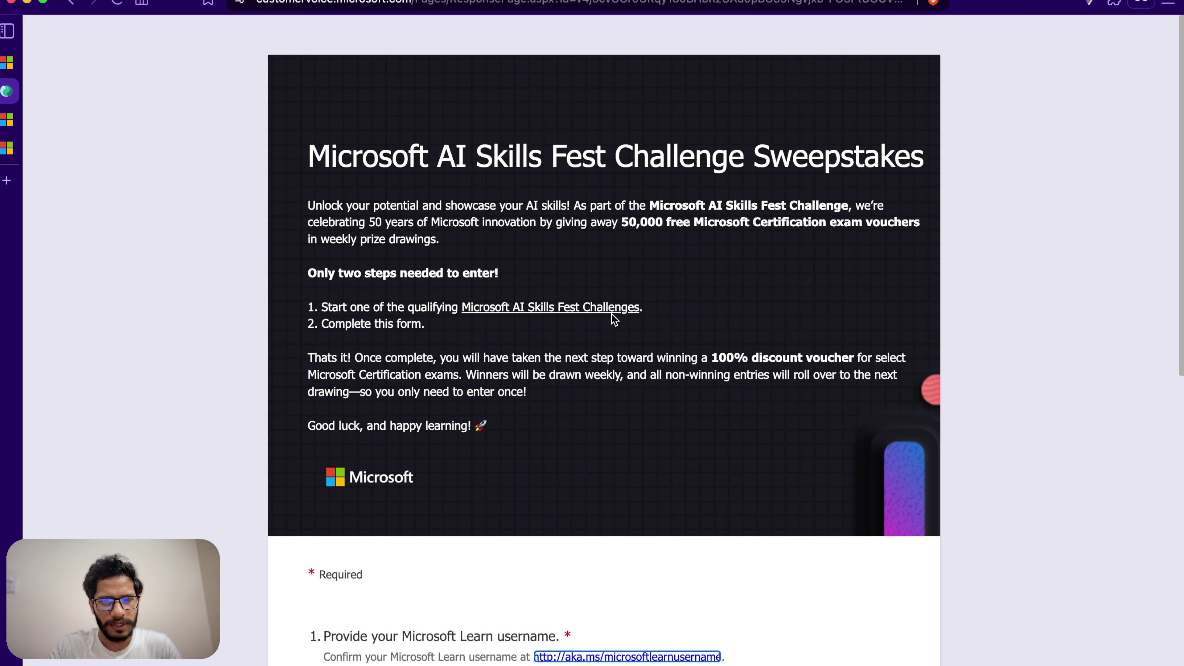
Step: Fill in the Microsoft Learn username, copied from the Learn profile page
scroll(631, 371, "down", 5)
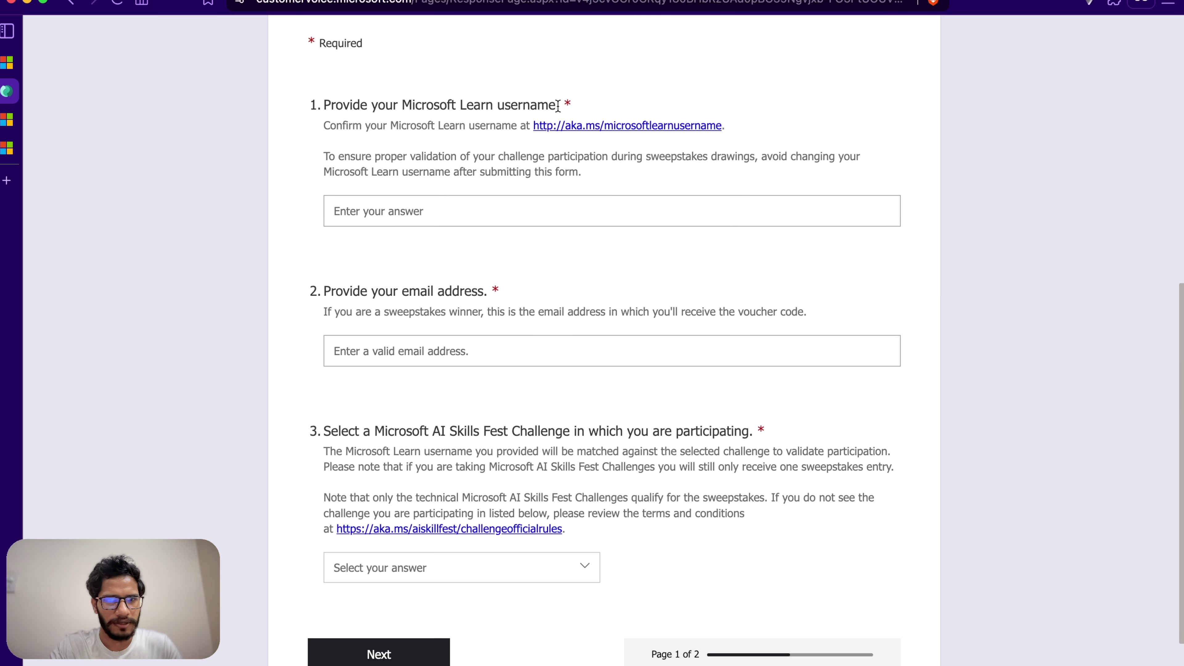
left_click_drag(560, 107, 412, 107)
left_click(413, 207)
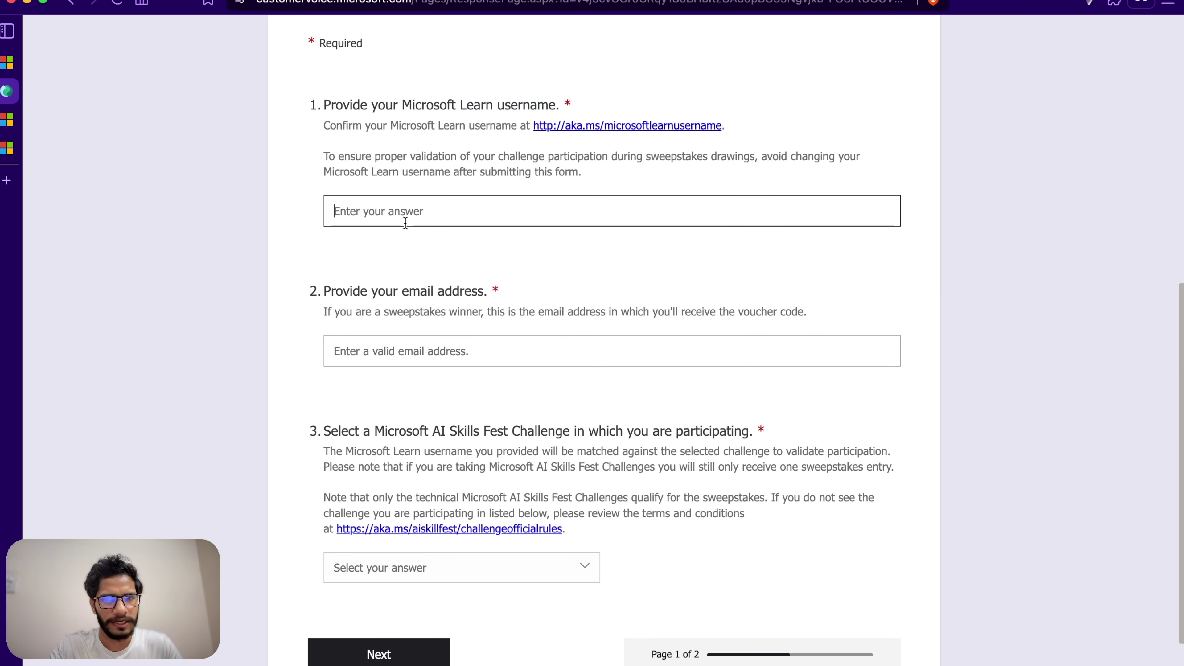
left_click(590, 130)
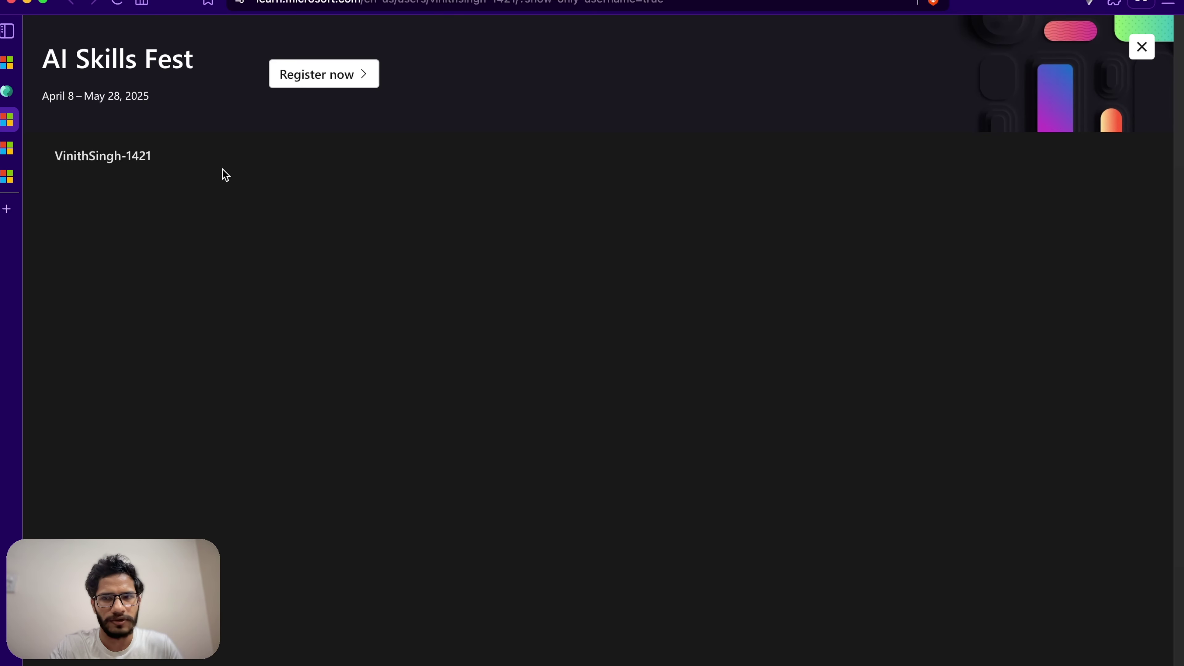
left_click_drag(153, 157, 60, 156)
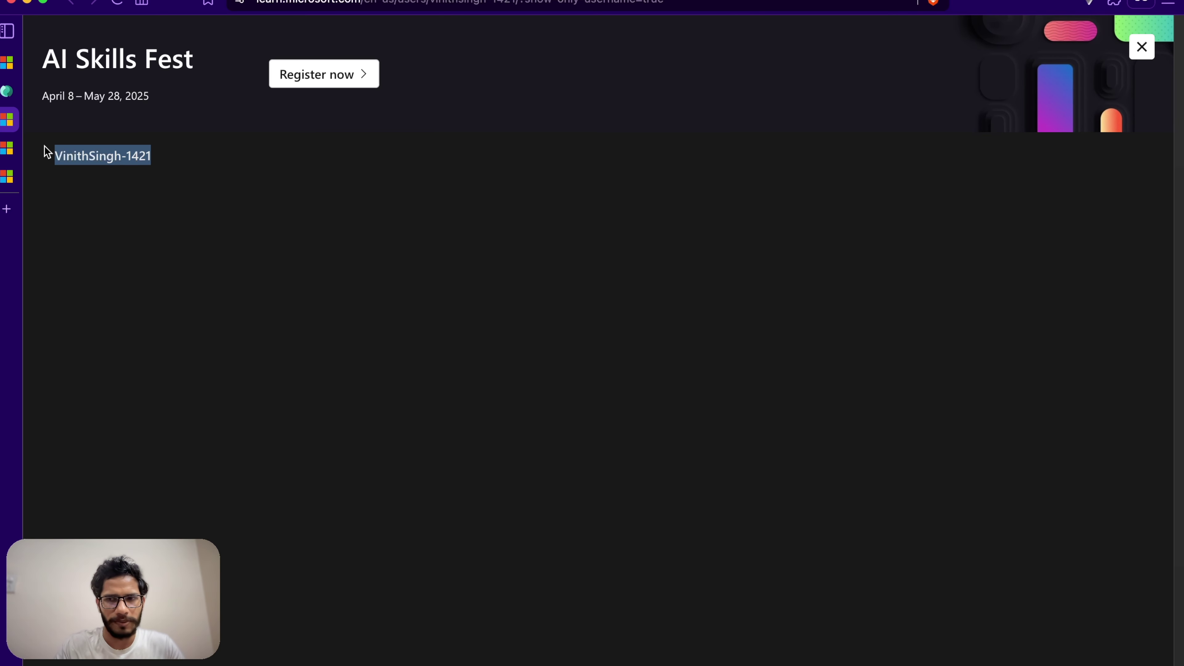
mouse_move(10, 140)
left_click(18, 90)
left_click(431, 198)
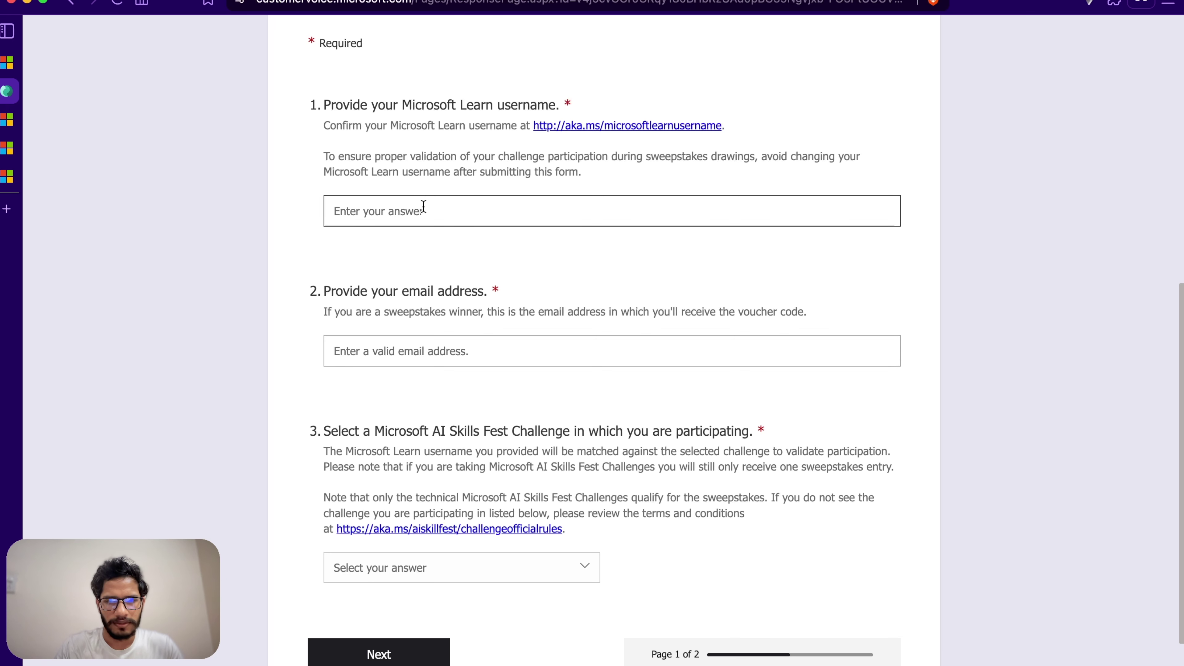
left_click(439, 351)
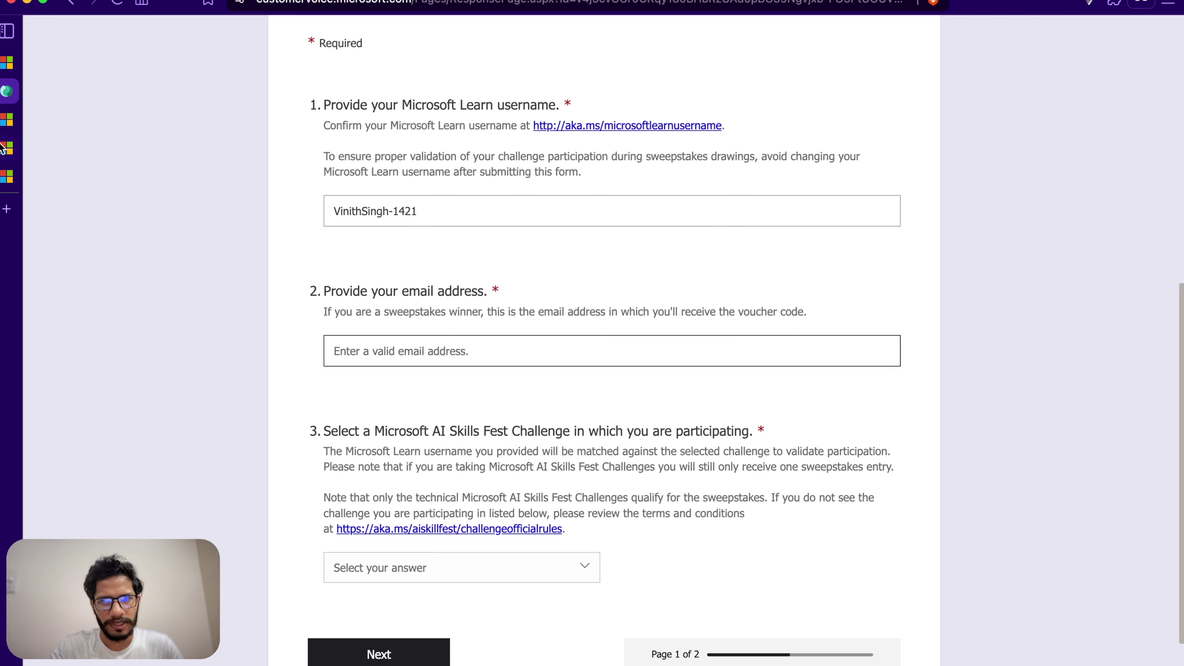
Step: Copy the account e-mail from the Learn profile menu into the e-mail answer
left_click(7, 120)
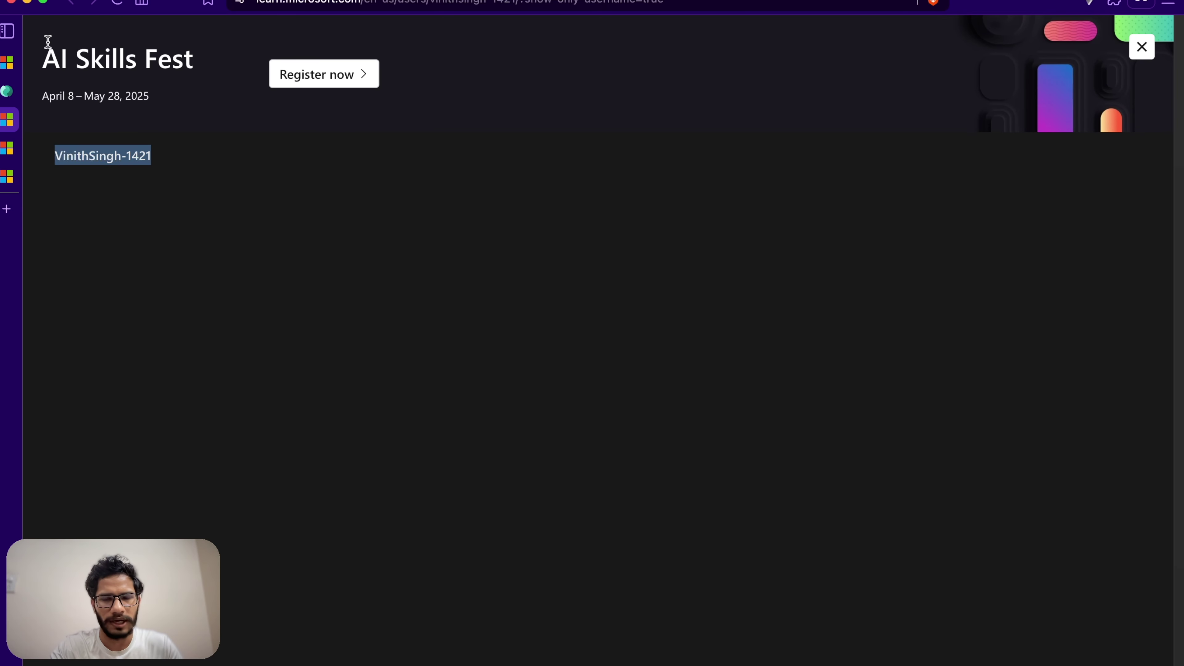
mouse_move(6, 122)
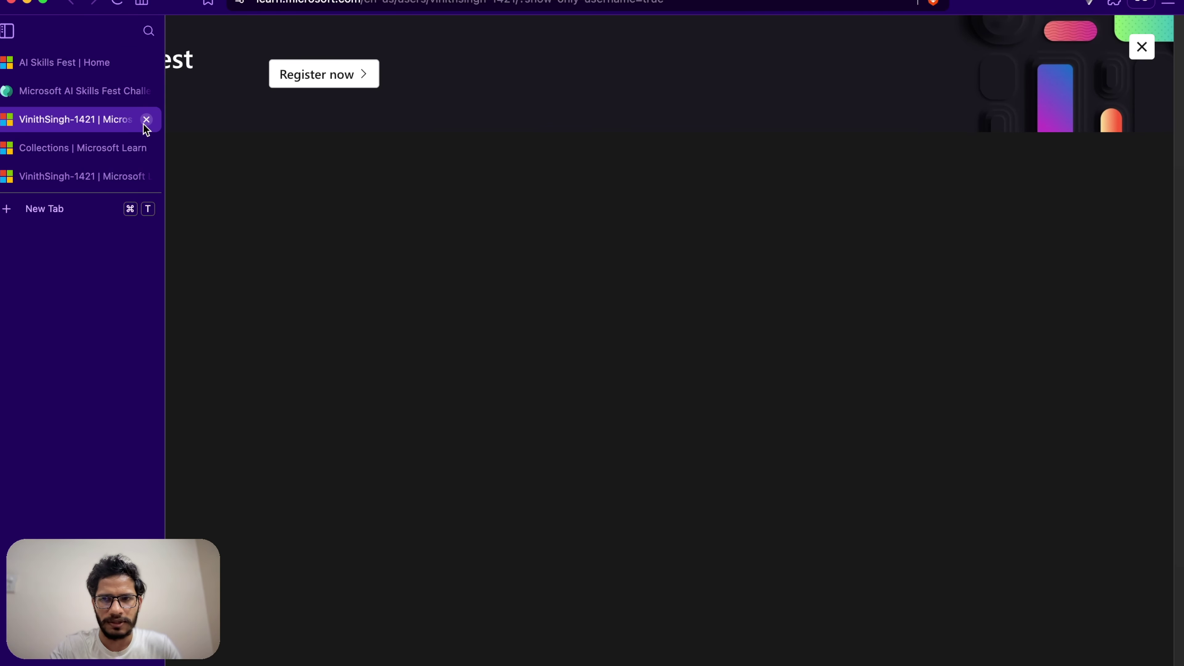
left_click(146, 119)
left_click(104, 128)
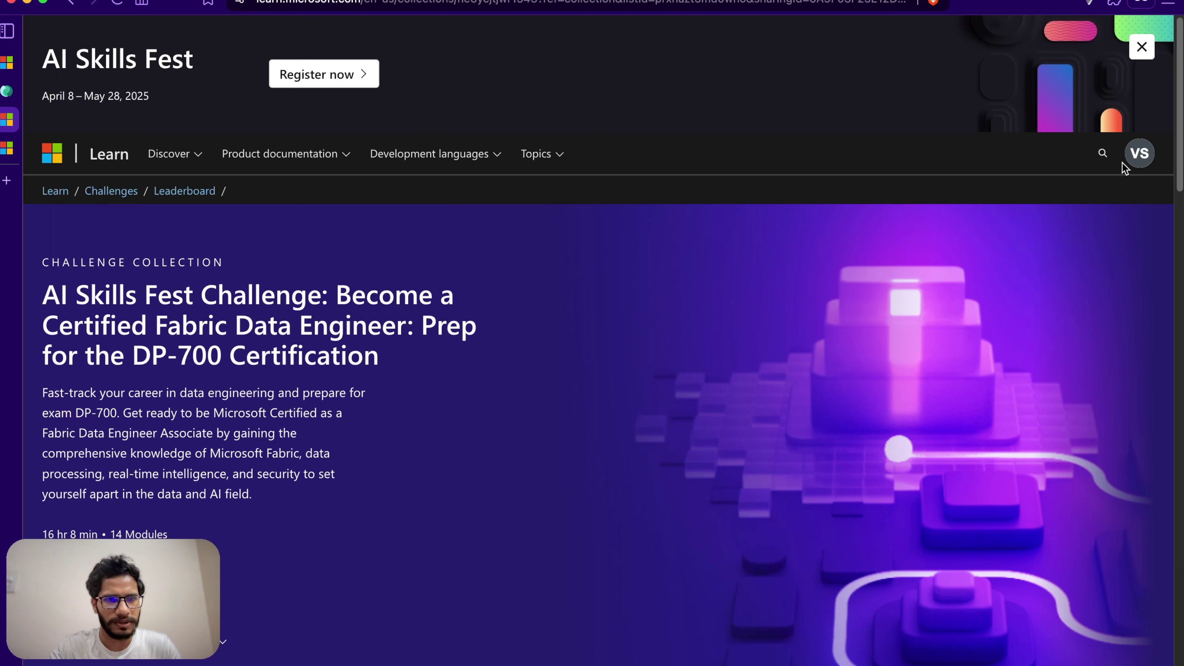
left_click(1139, 155)
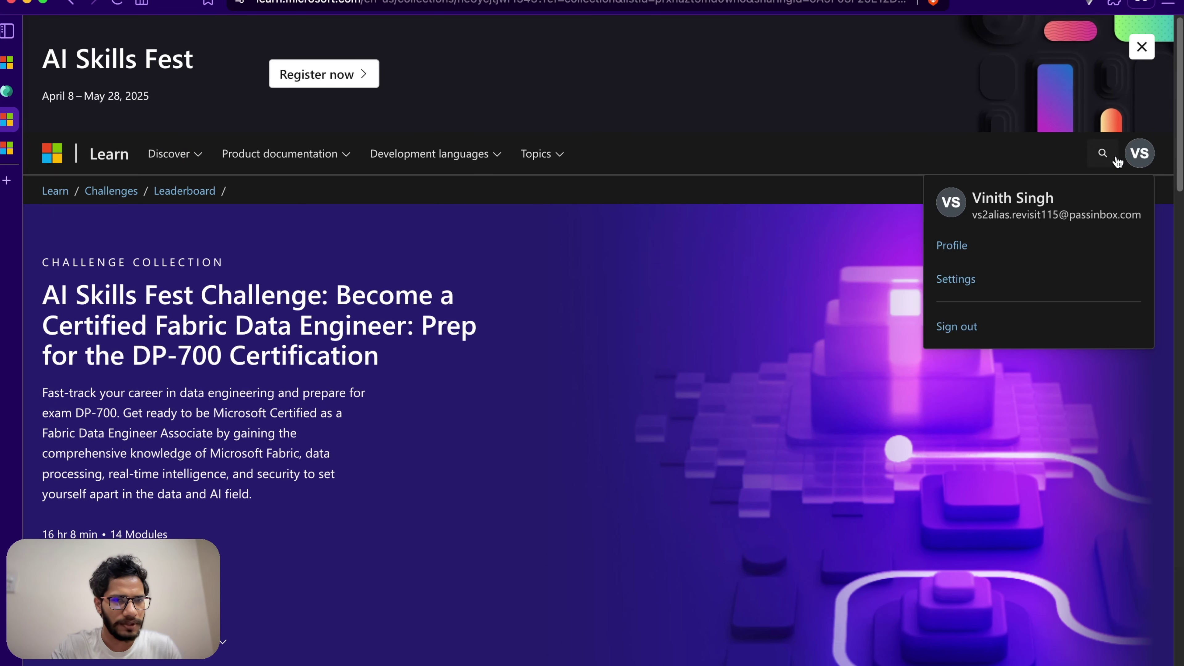
left_click_drag(976, 215, 1147, 221)
key("super+c")
left_click(741, 254)
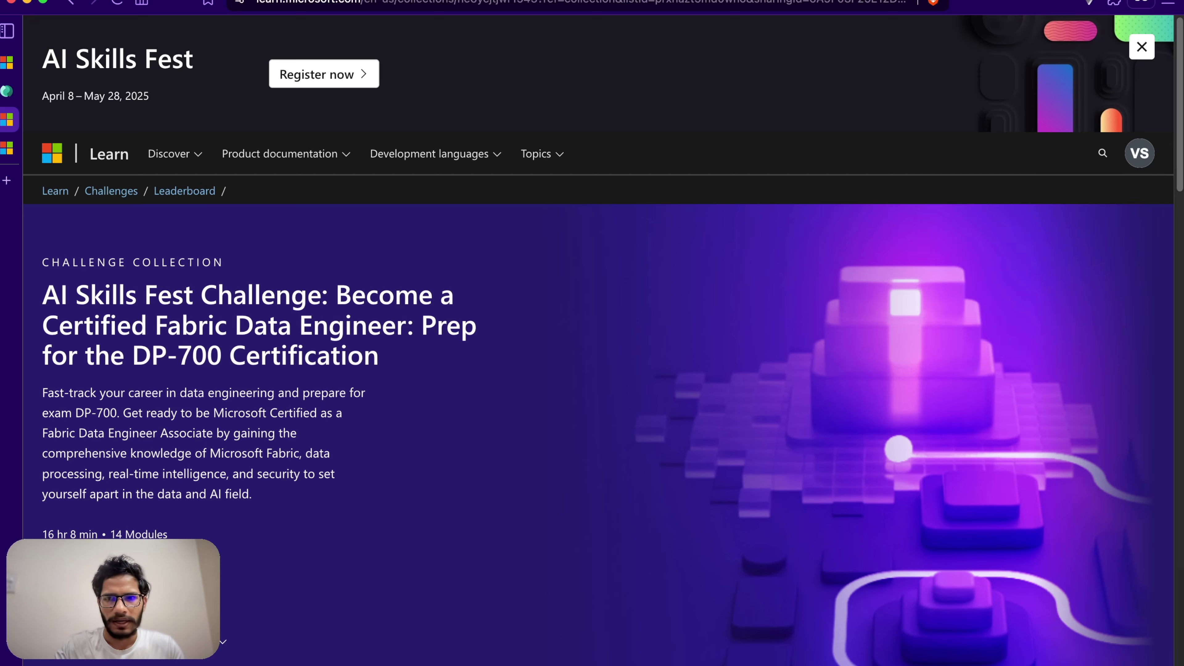
mouse_move(10, 137)
left_click(75, 91)
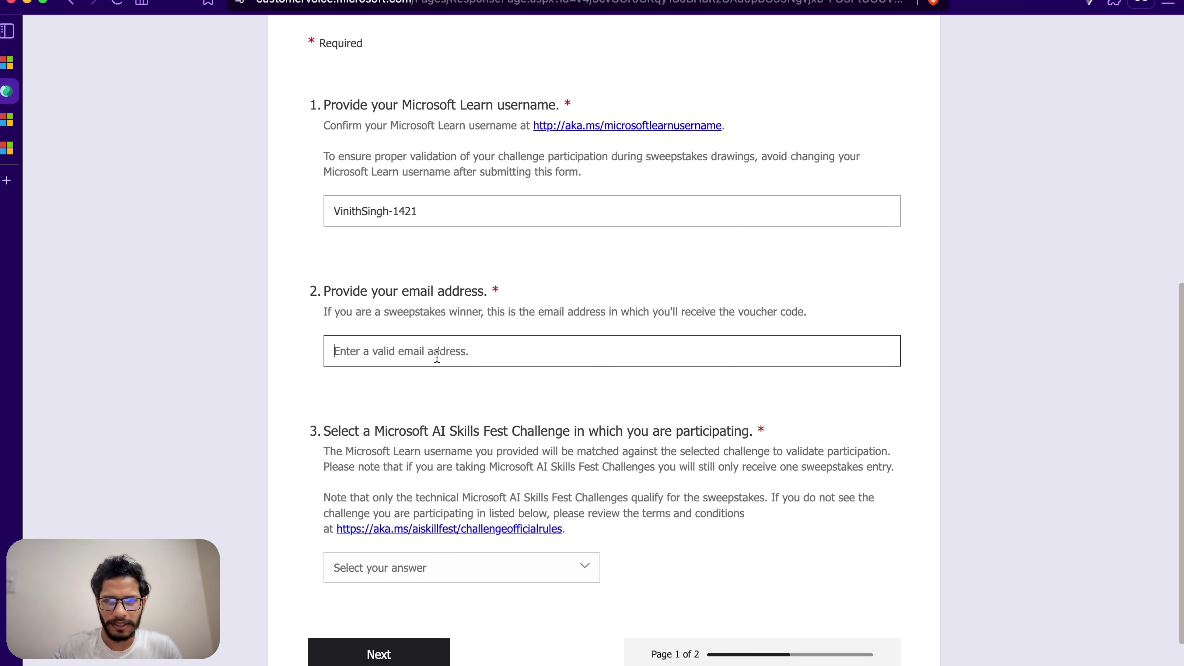
key("super+v")
Step: Choose the Fabric Data Engineer (DP-700) challenge and continue to the Terms and conditions page
scroll(508, 419, "up", 1)
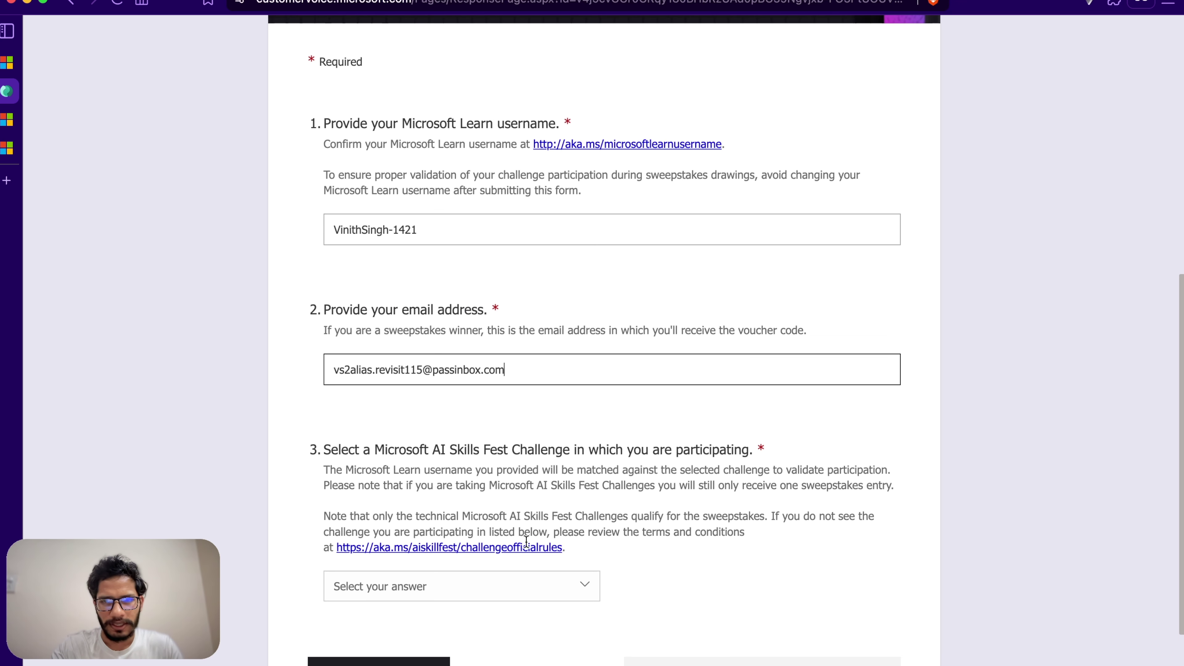
scroll(536, 595, "down", 3)
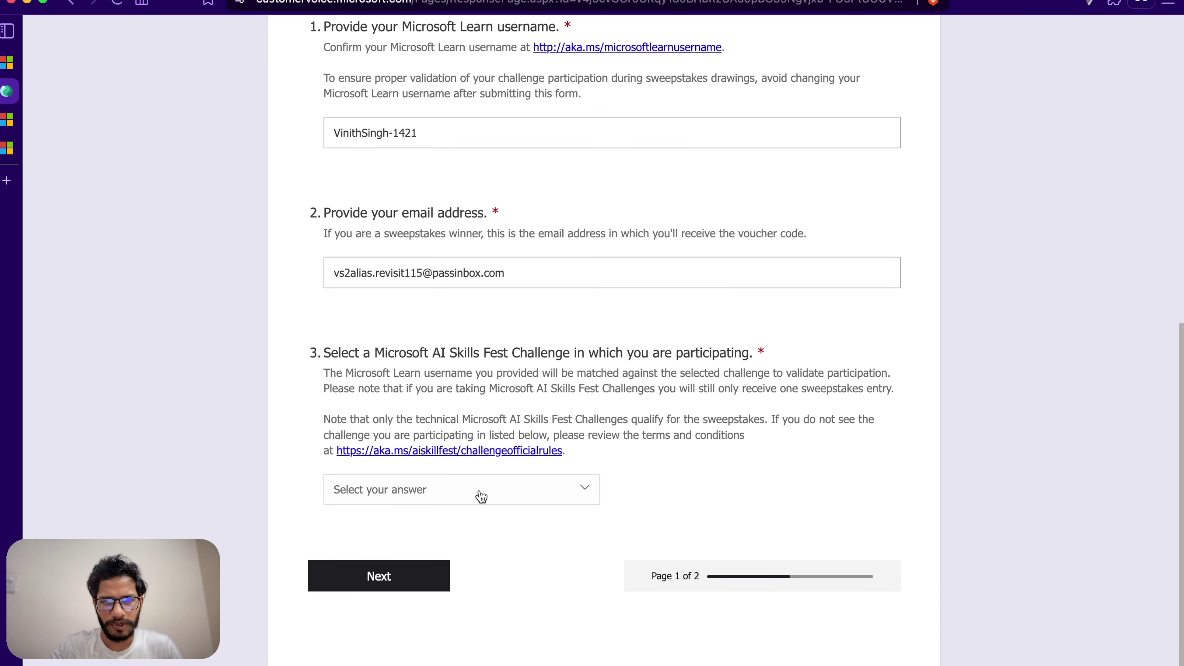
left_click(473, 493)
left_click(415, 583)
scroll(740, 409, "down", 2)
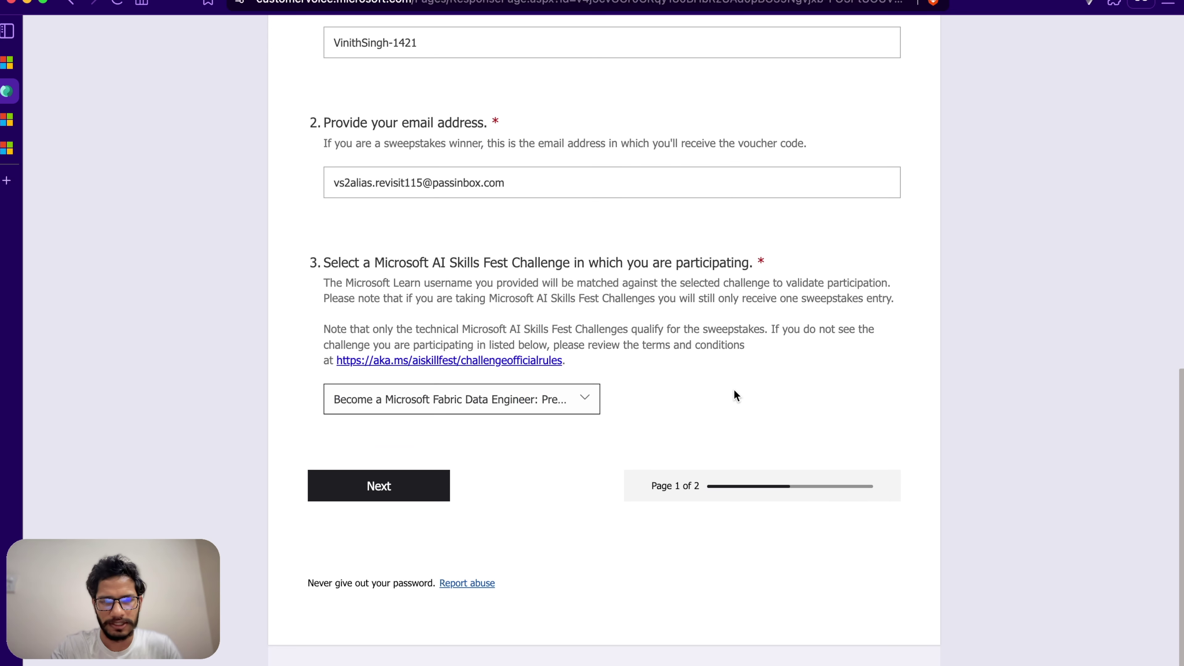
left_click(525, 412)
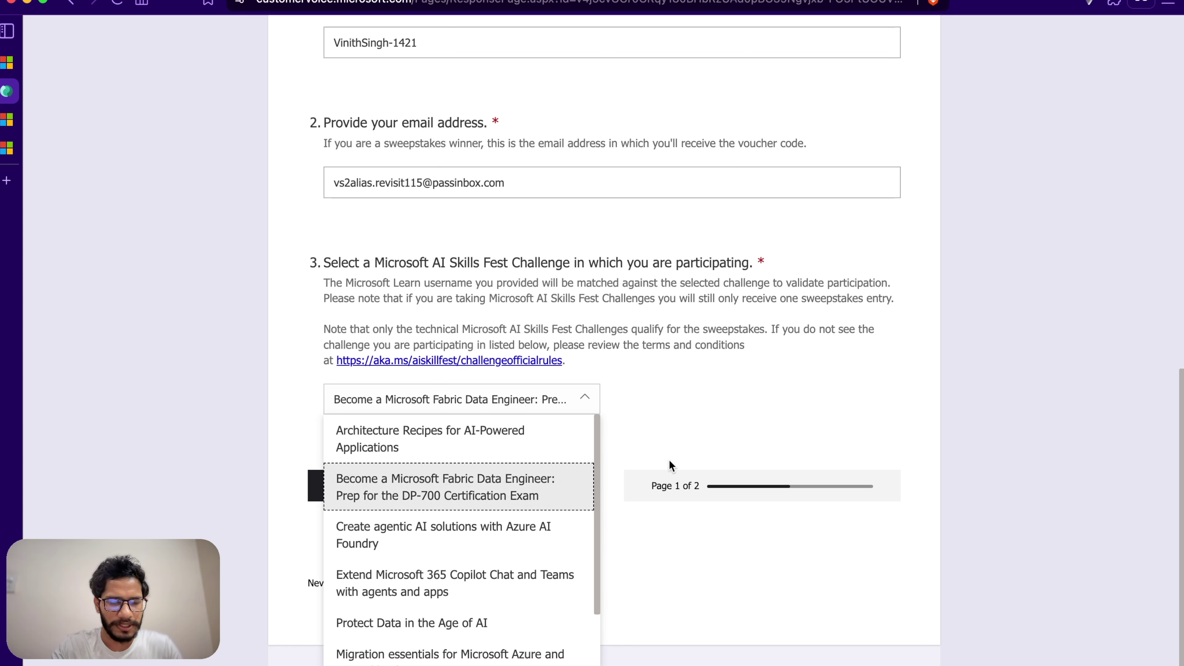
left_click(721, 409)
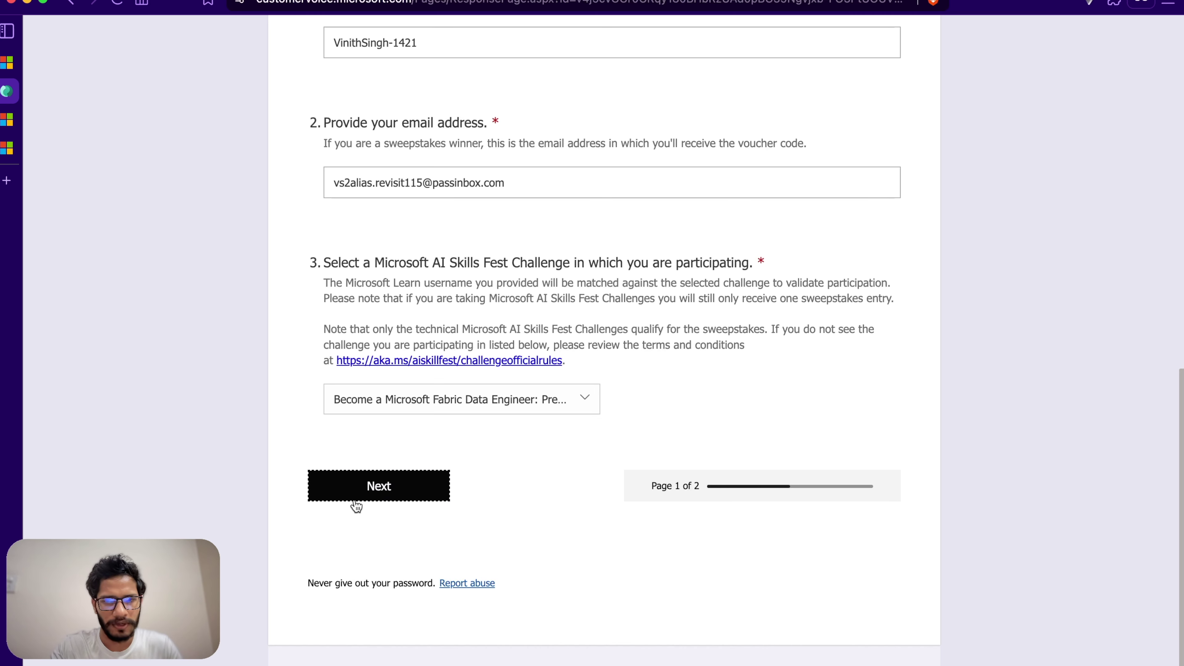
left_click(357, 487)
Step: Answer Yes to the rules and eligibility questions and submit the entry
scroll(659, 377, "down", 5)
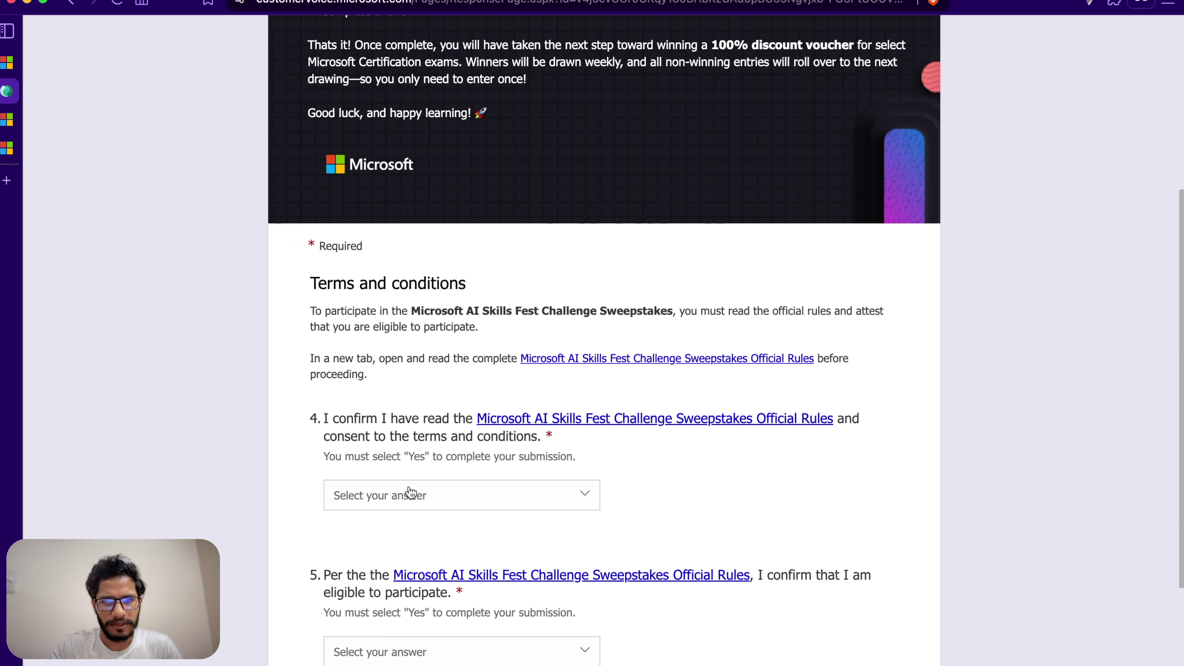
scroll(643, 475, "down", 5)
left_click(428, 243)
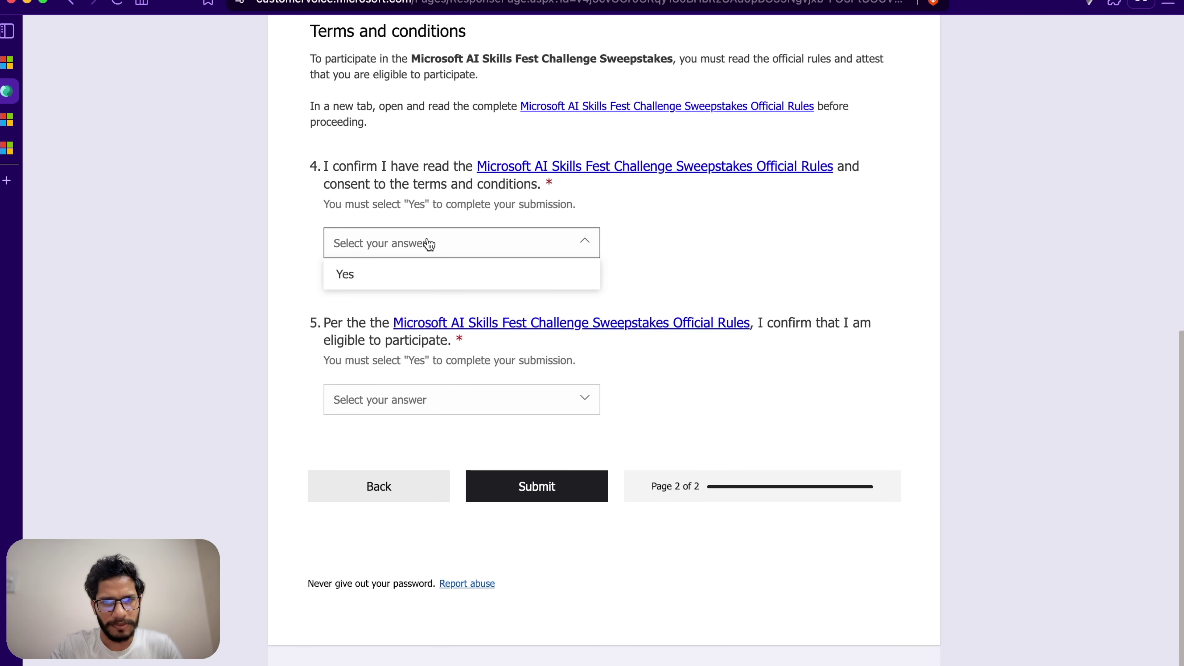
left_click(410, 268)
left_click(460, 413)
left_click(383, 434)
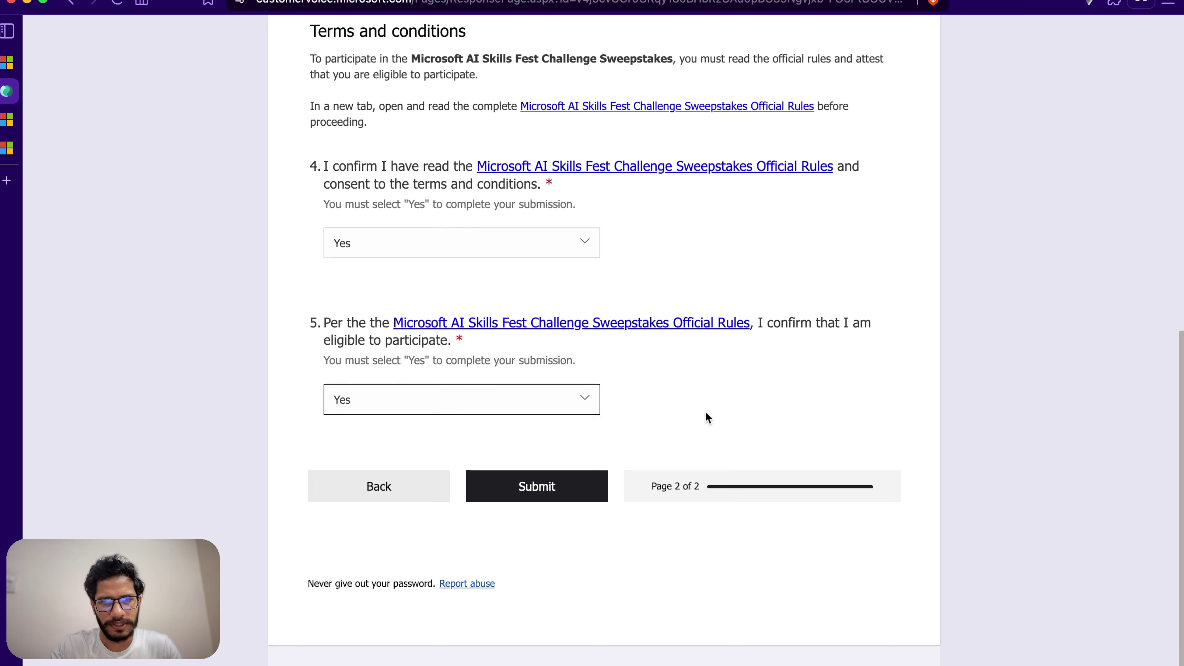
left_click(536, 487)
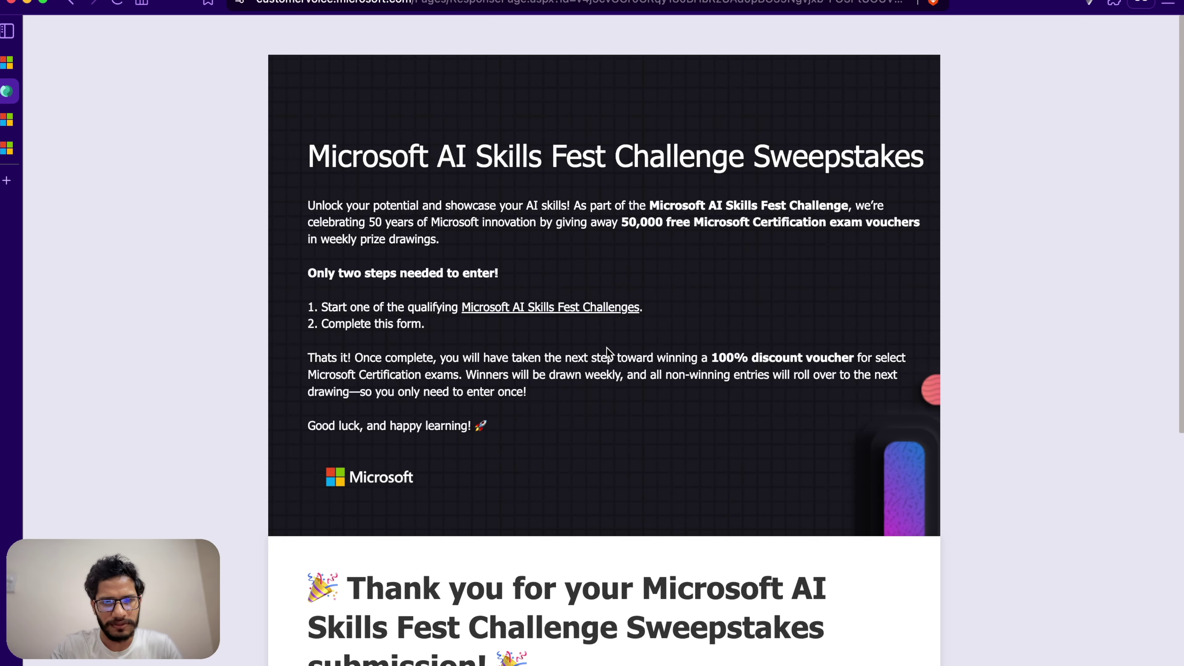
Step: Review the thank-you page's 100% discount certification voucher drawing details
scroll(653, 467, "down", 10)
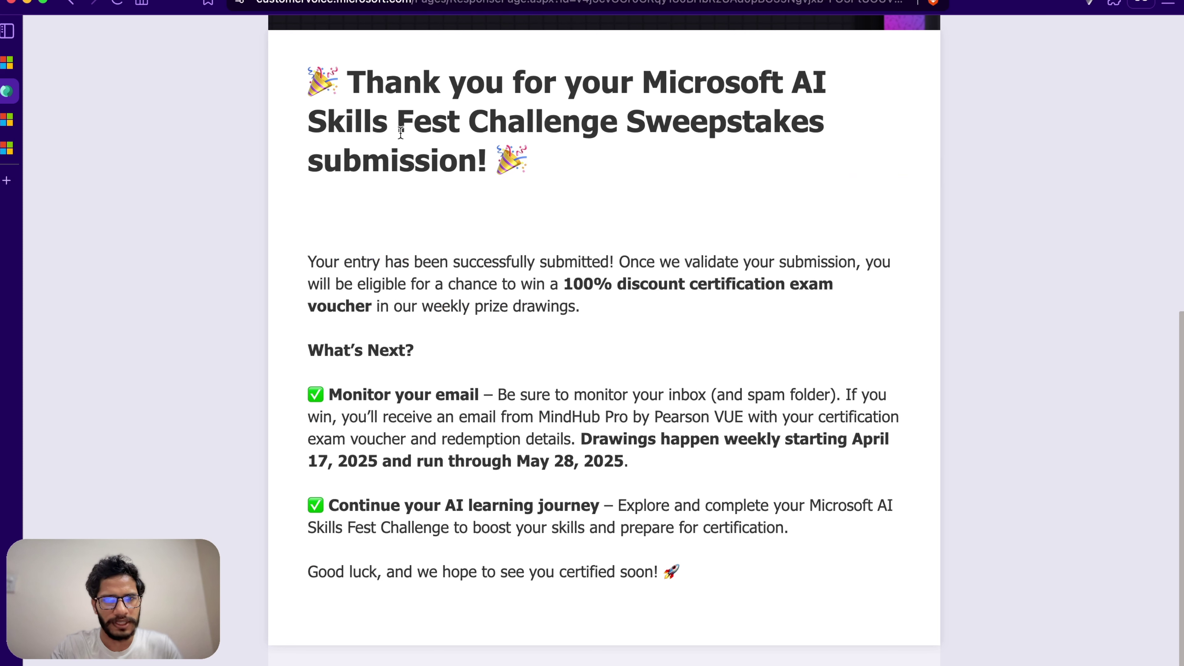
left_click_drag(401, 133, 622, 126)
left_click(728, 225)
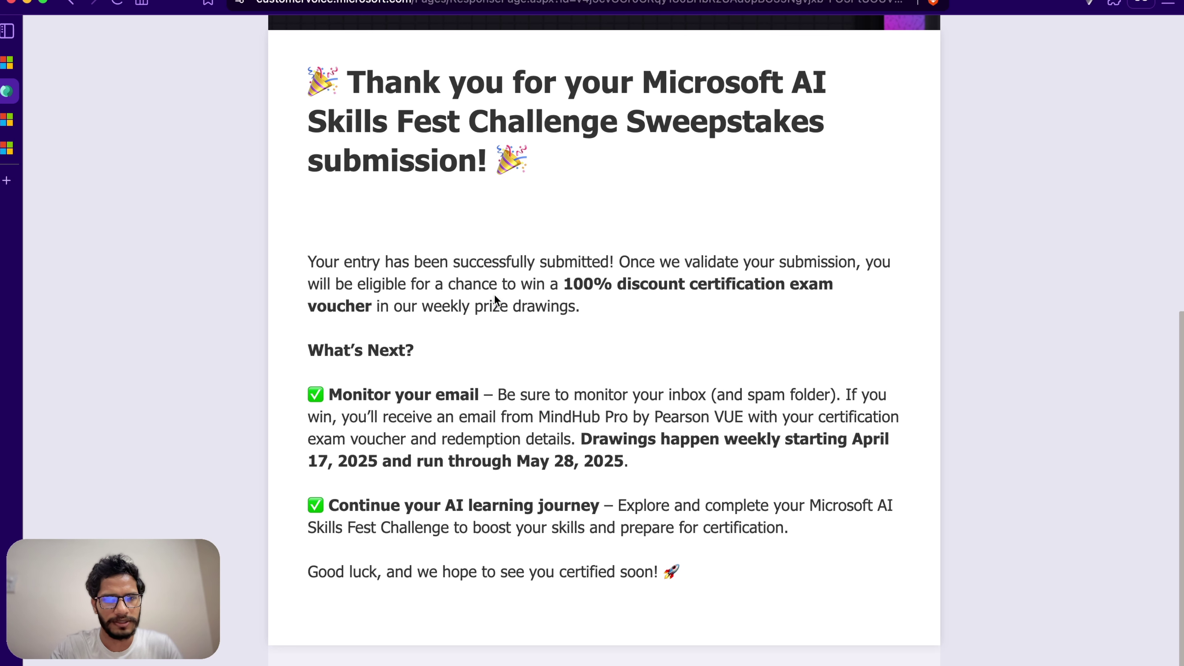
left_click_drag(632, 285, 755, 289)
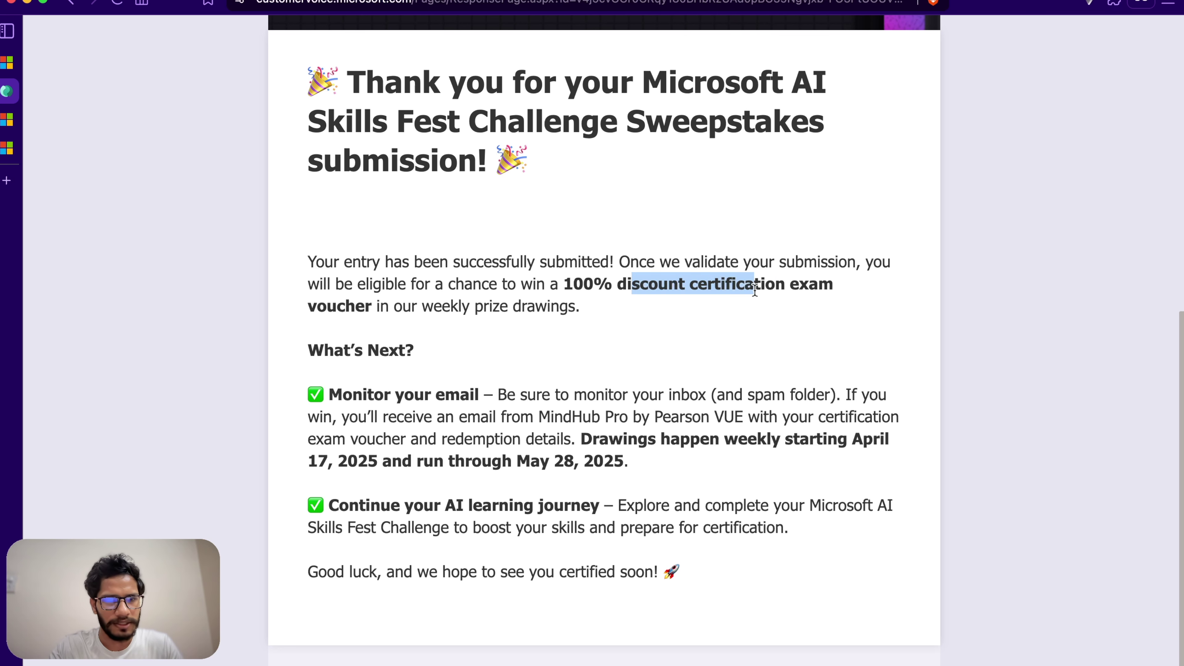
left_click(854, 317)
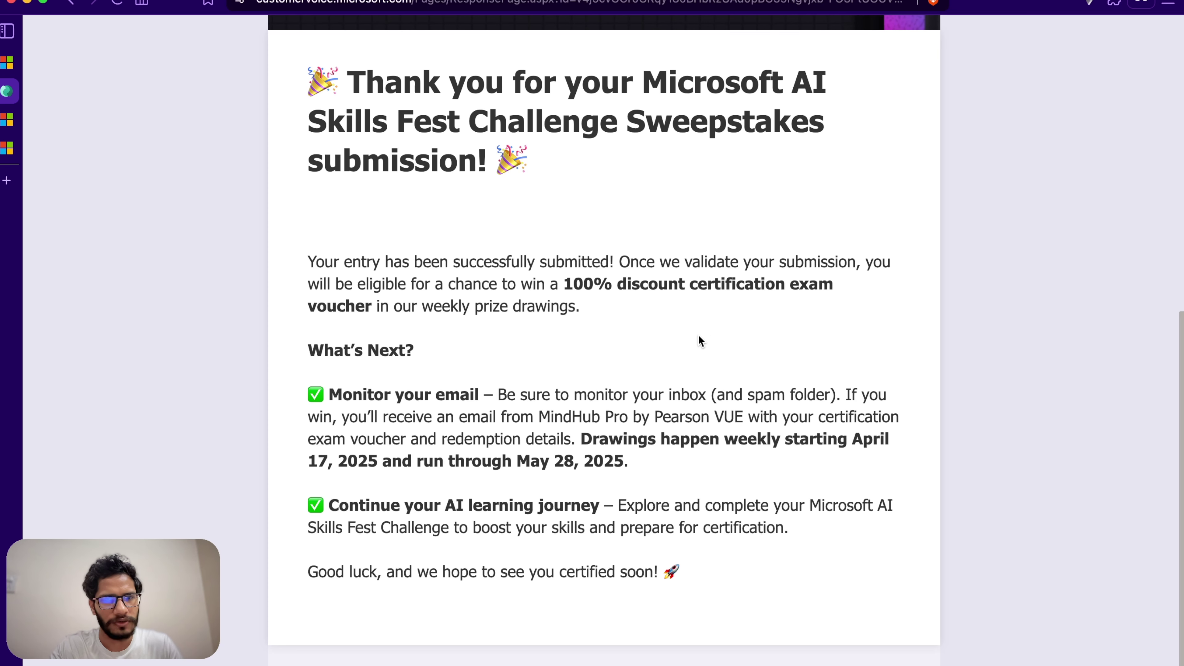
scroll(606, 350, "up", 10)
scroll(607, 356, "down", 10)
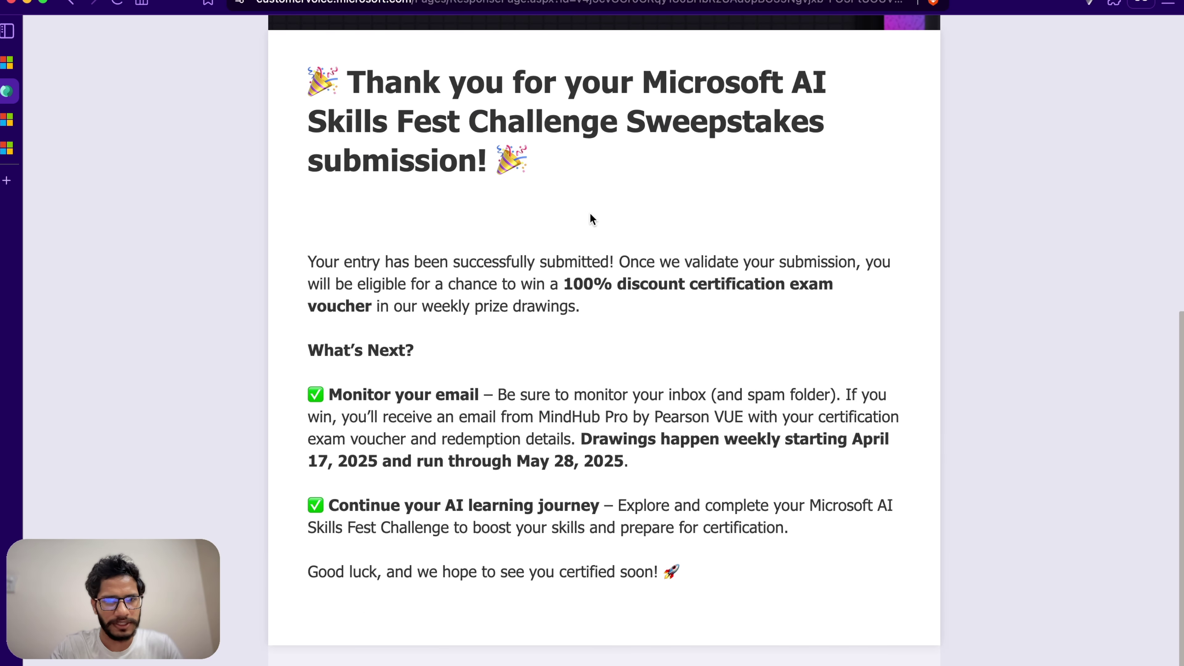
scroll(590, 233, "up", 5)
scroll(590, 251, "down", 5)
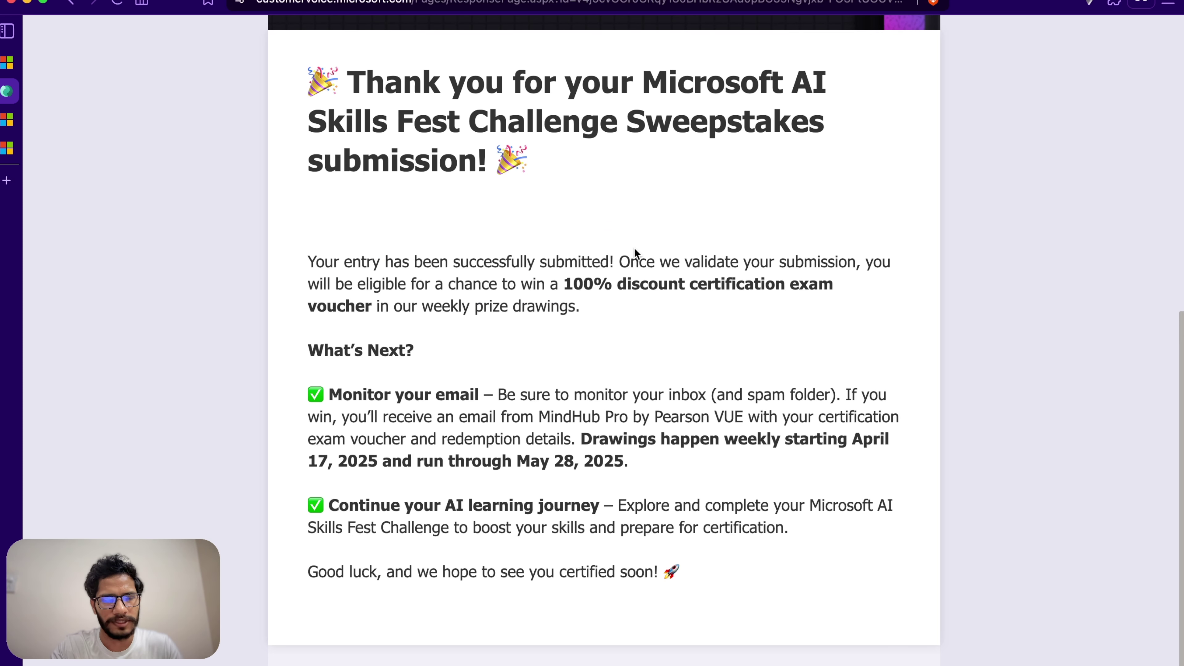
scroll(625, 287, "up", 5)
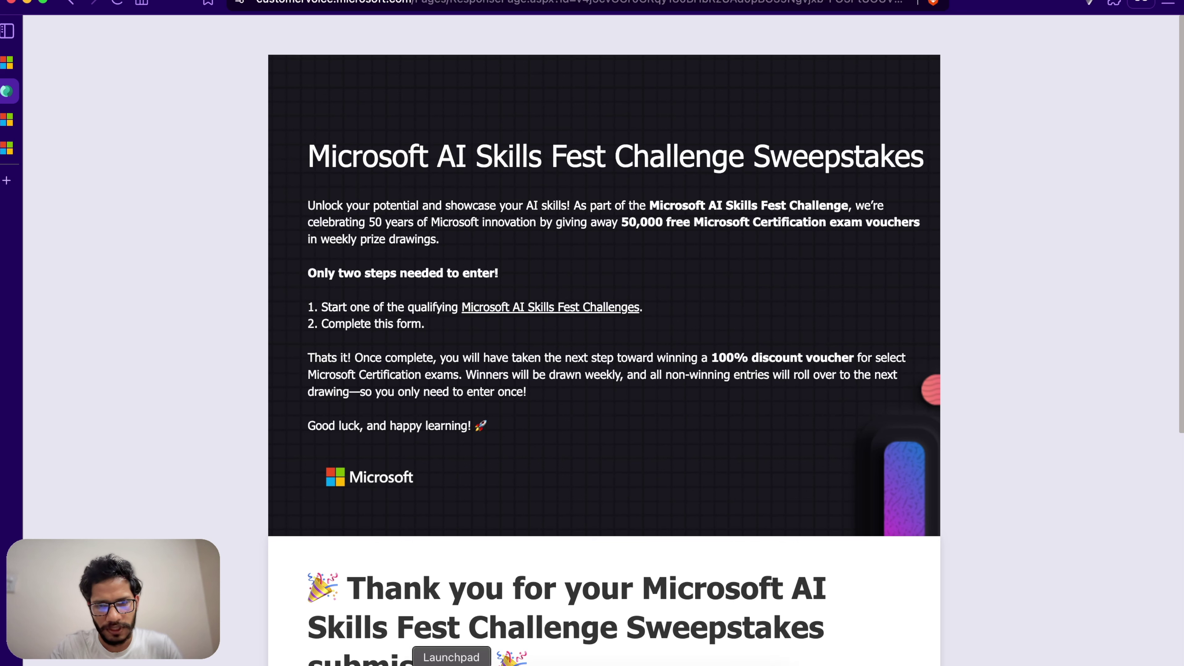
Step: Open the Pearson VUE voucher email and check its Jun 21 2025 expiry date
left_click(535, 664)
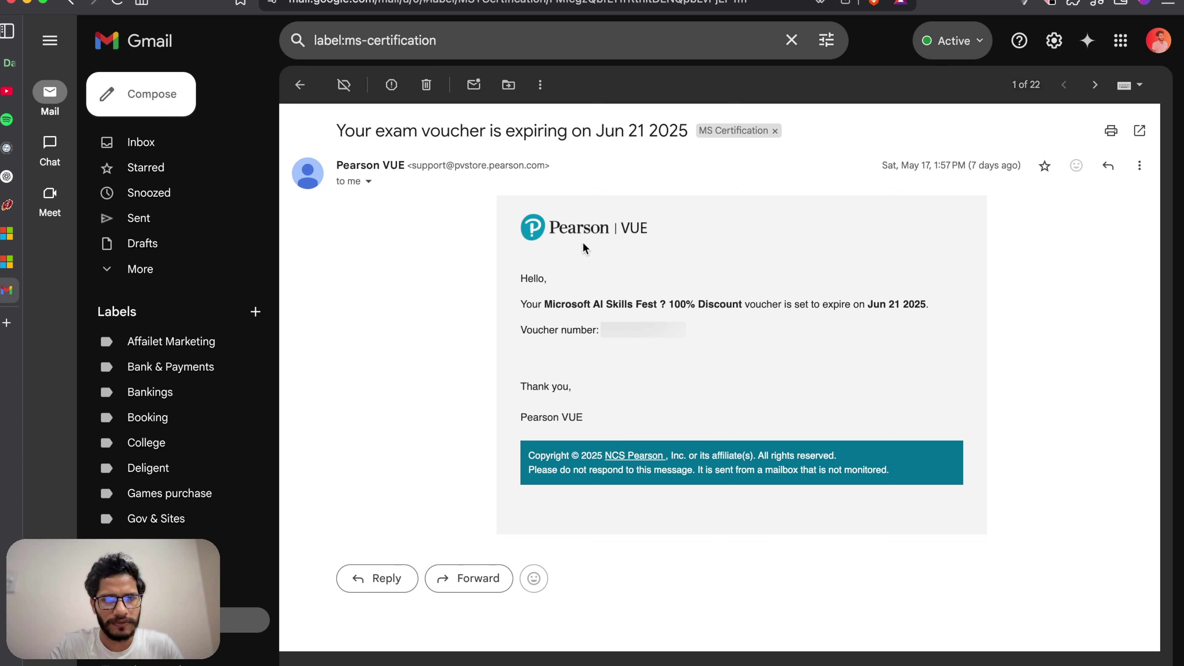
left_click_drag(605, 231, 556, 228)
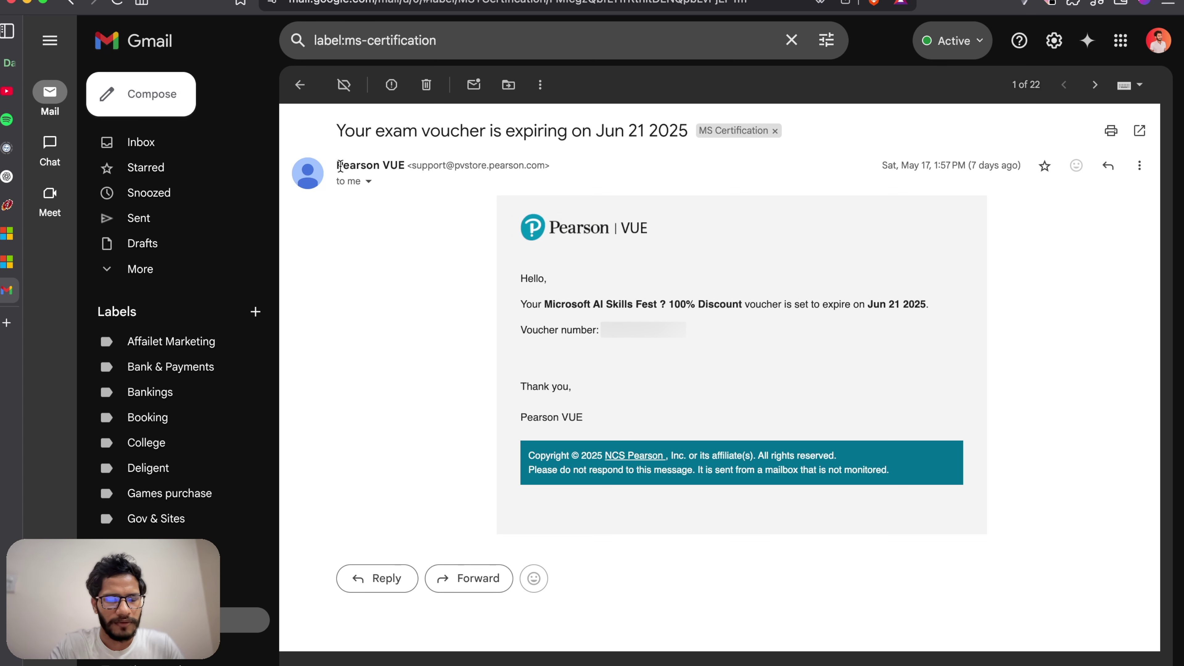
mouse_move(340, 166)
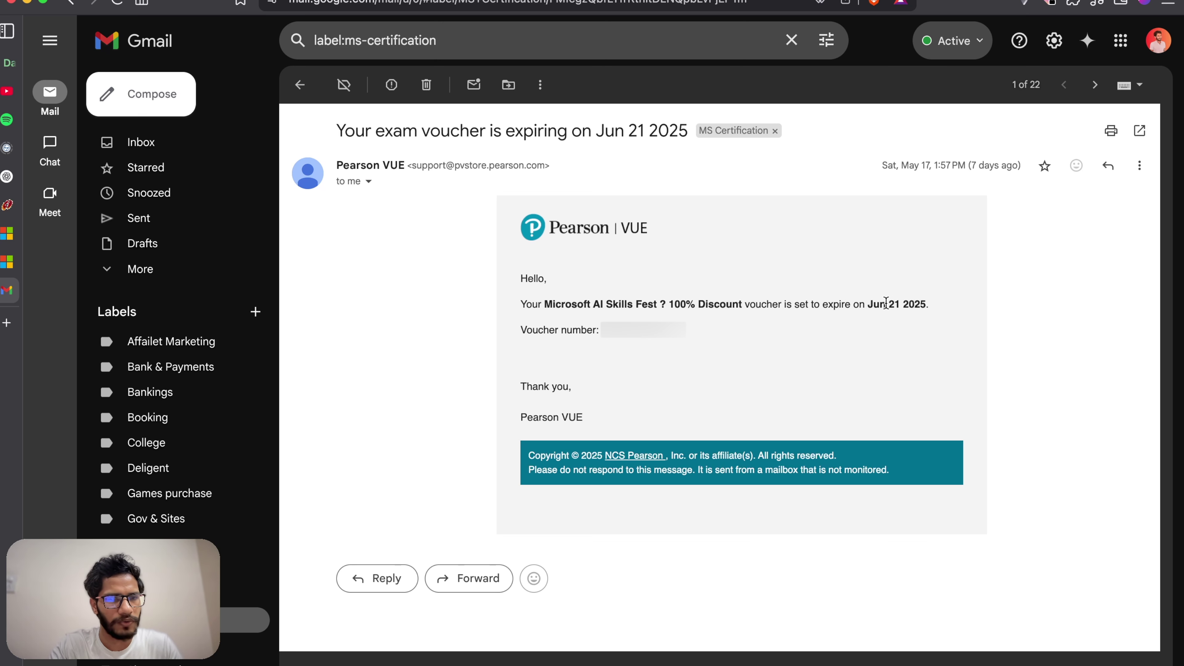
left_click_drag(869, 304, 925, 317)
left_click(867, 340)
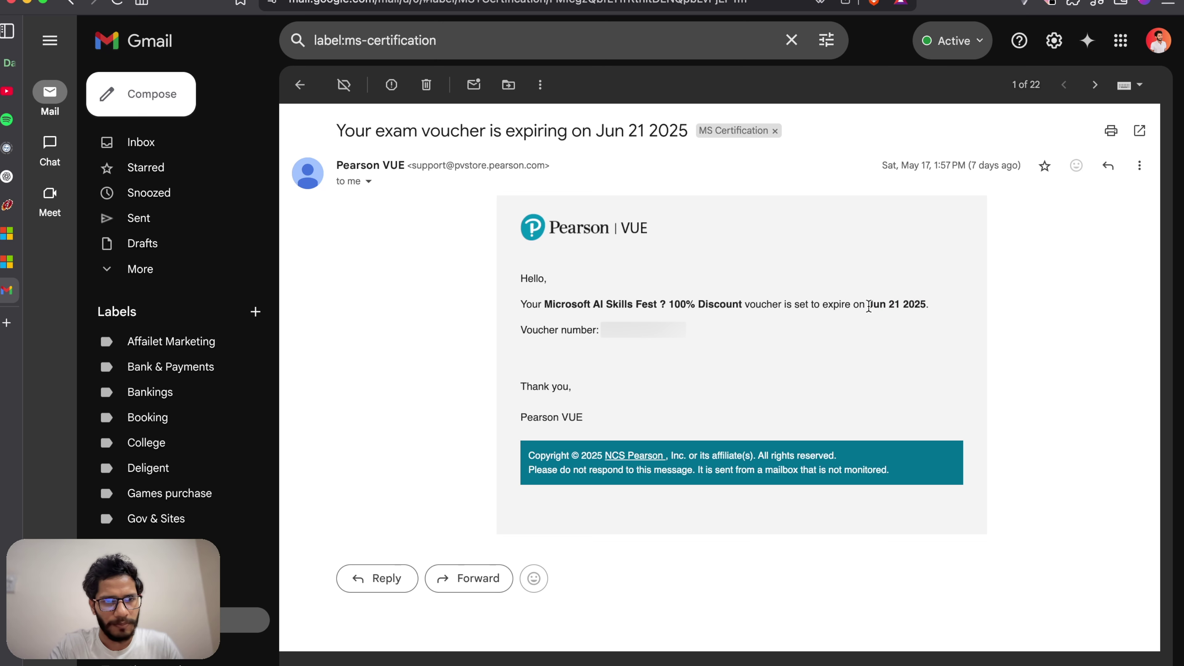
left_click_drag(867, 304, 928, 305)
left_click(855, 341)
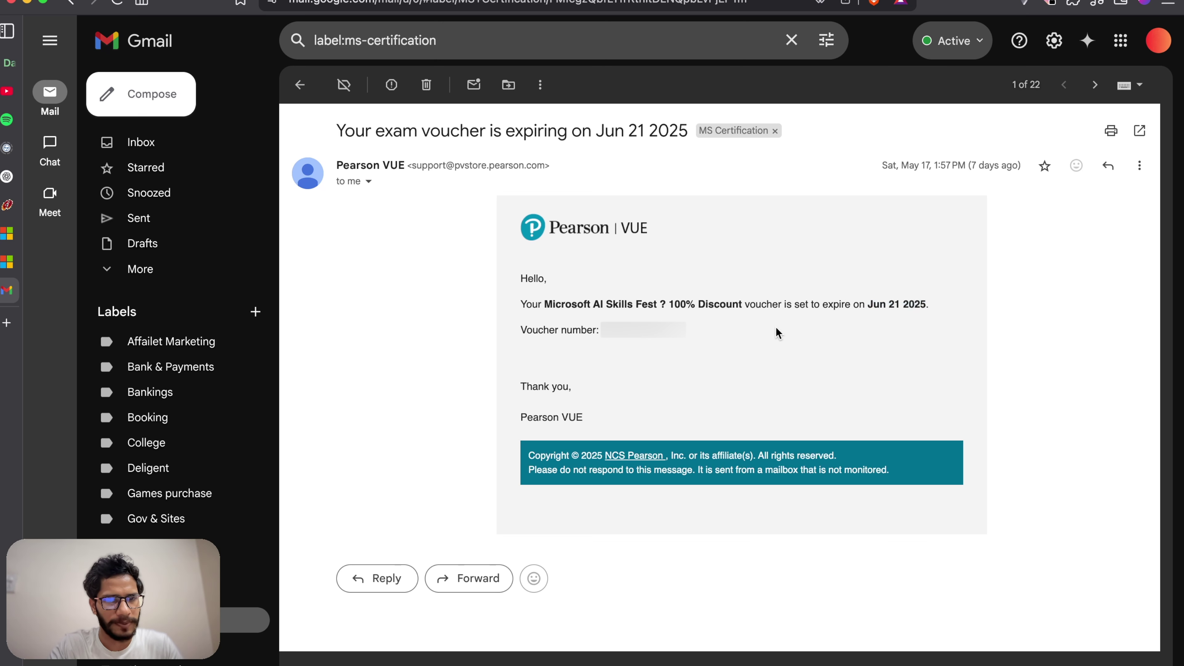